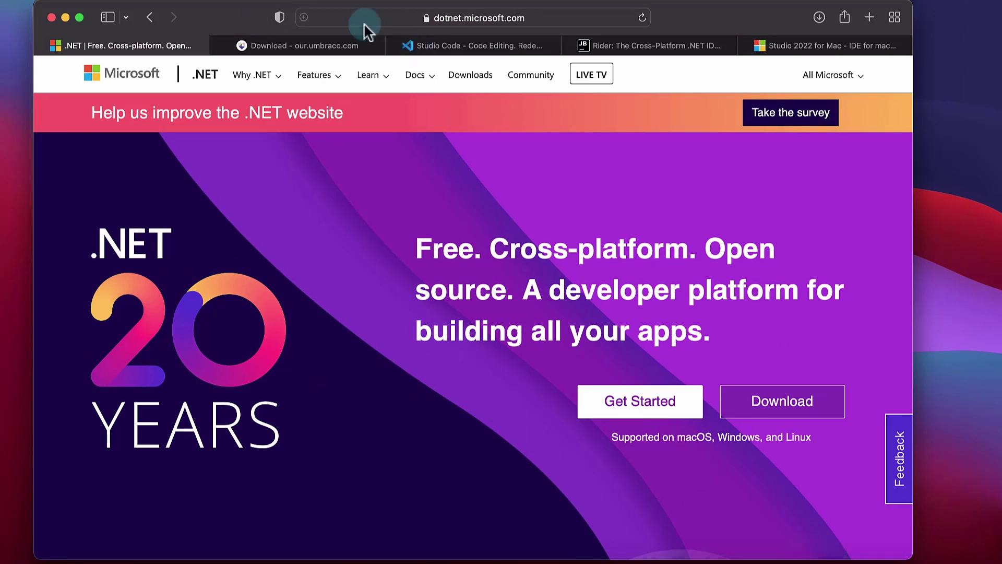
Go to dot.net in Safari and open its .NET download page
click(513, 21)
key(BackSpace)
text(dot)
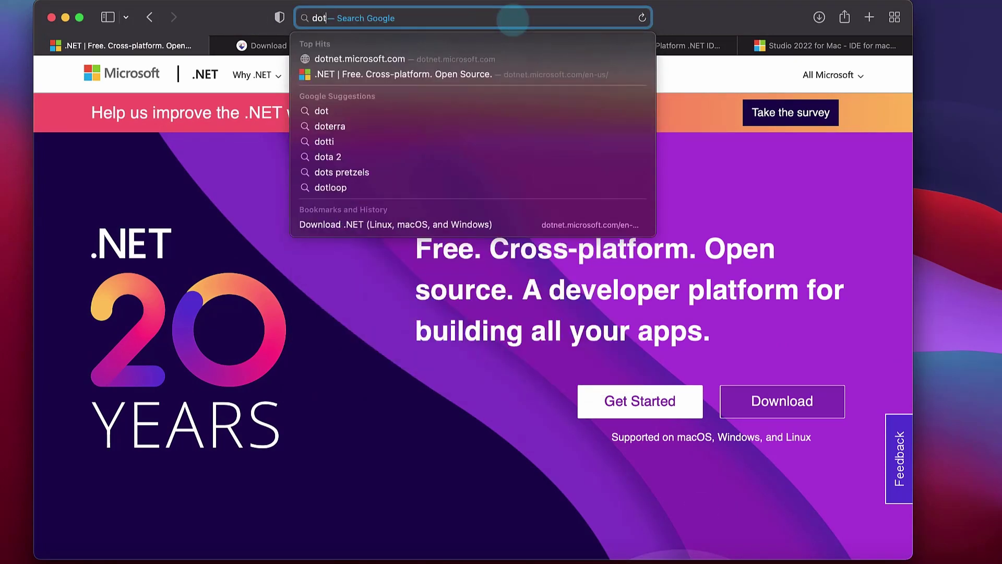
text(.net)
key(Return)
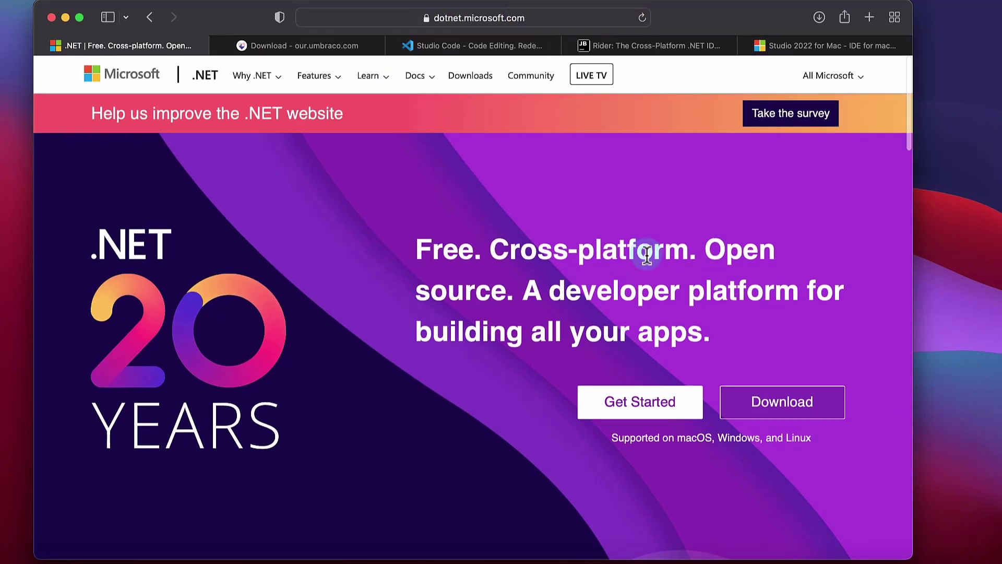
click(778, 408)
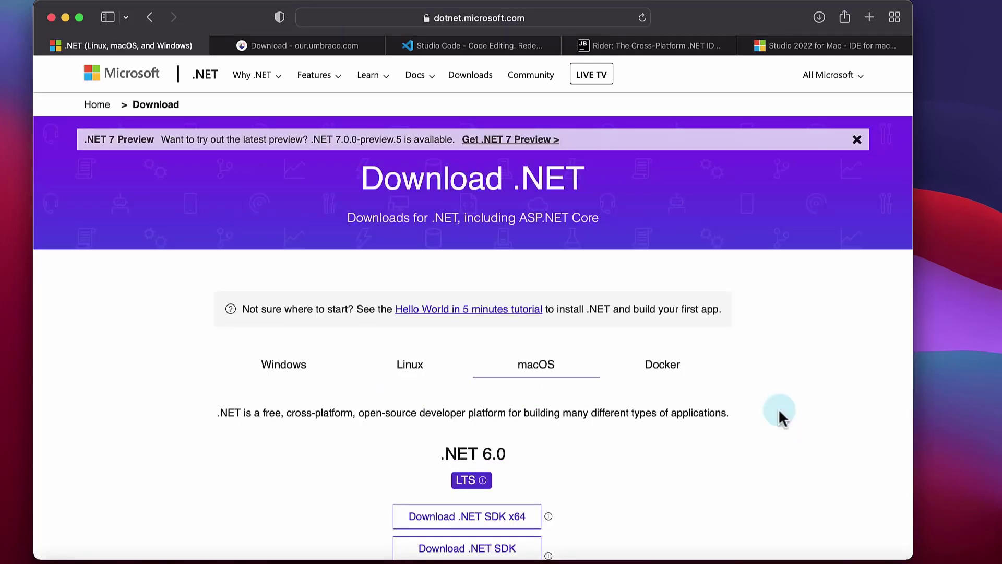
Start downloading the .NET 6.0 SDK x64 installer for macOS
scroll(297, 352, down, 3)
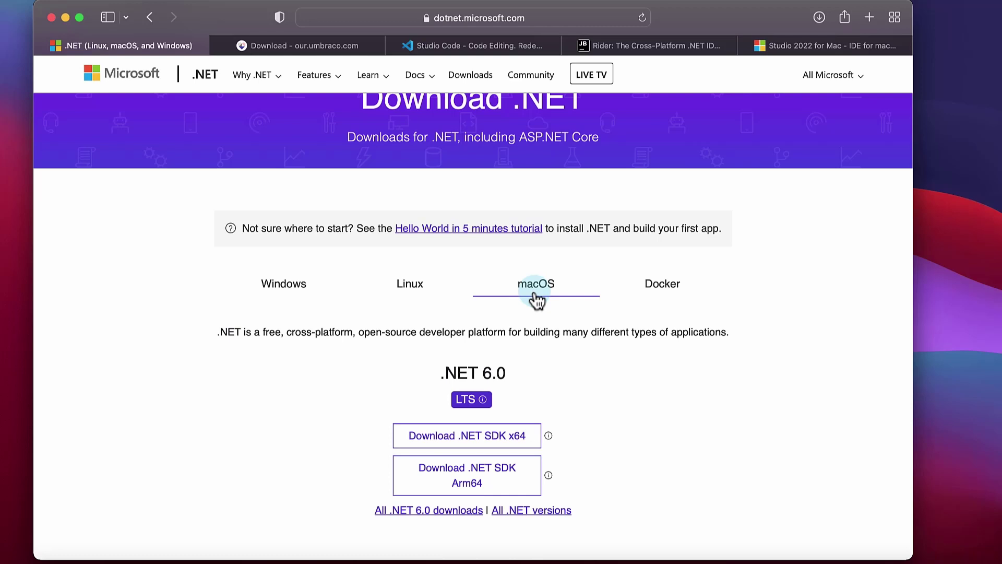
scroll(539, 306, up, 2)
scroll(539, 303, down, 4)
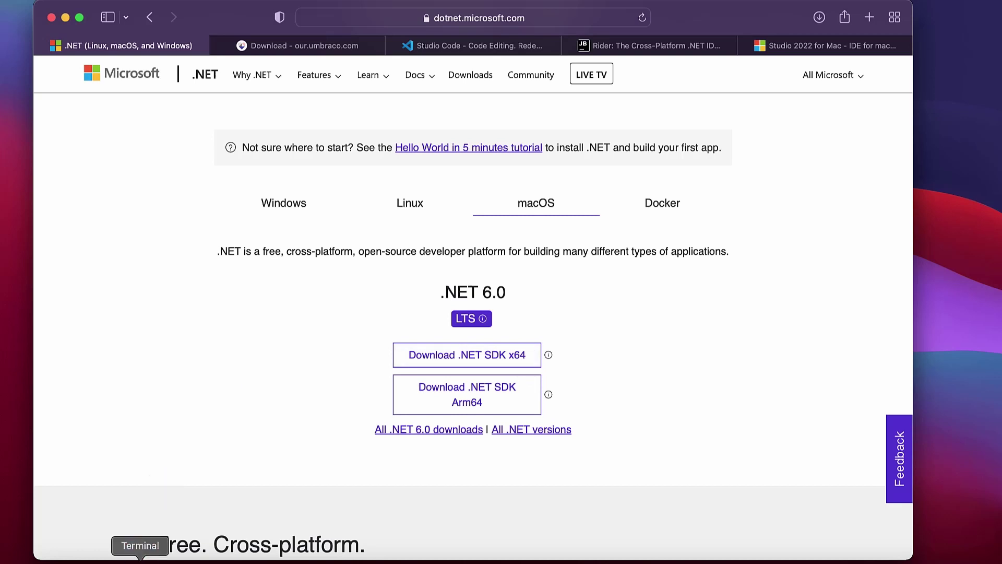
click(140, 559)
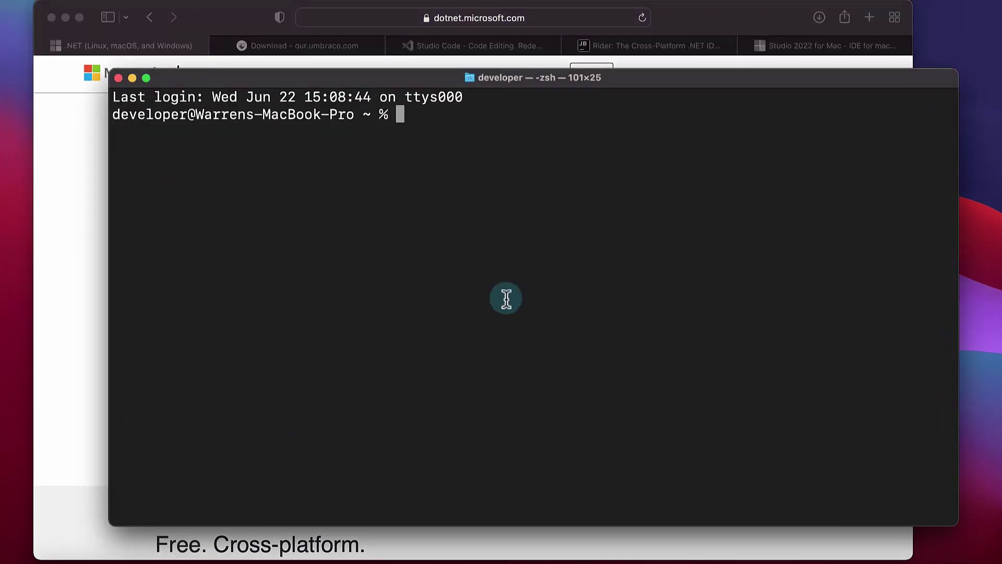
click(98, 345)
scroll(282, 399, up, 2)
scroll(282, 398, down, 4)
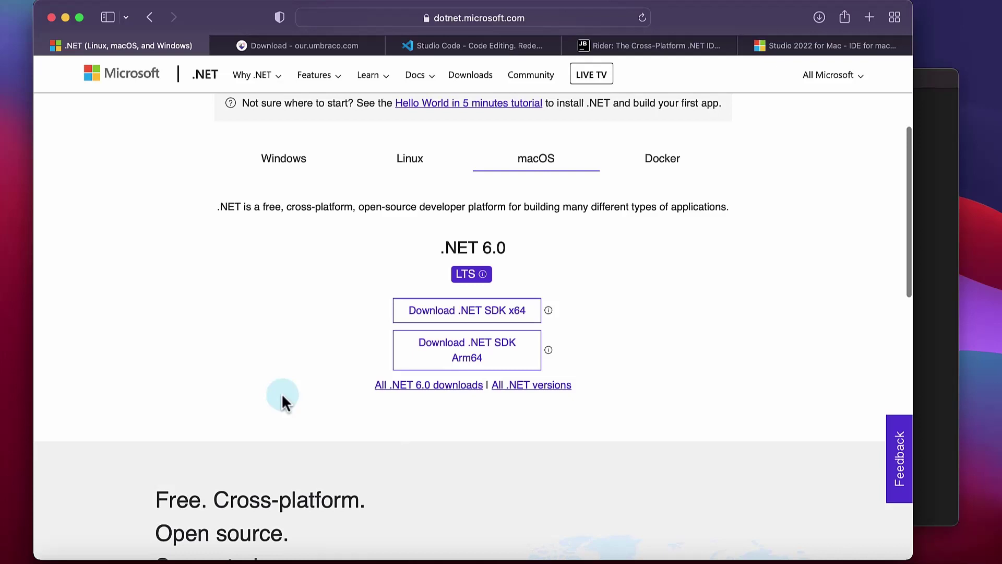
click(497, 315)
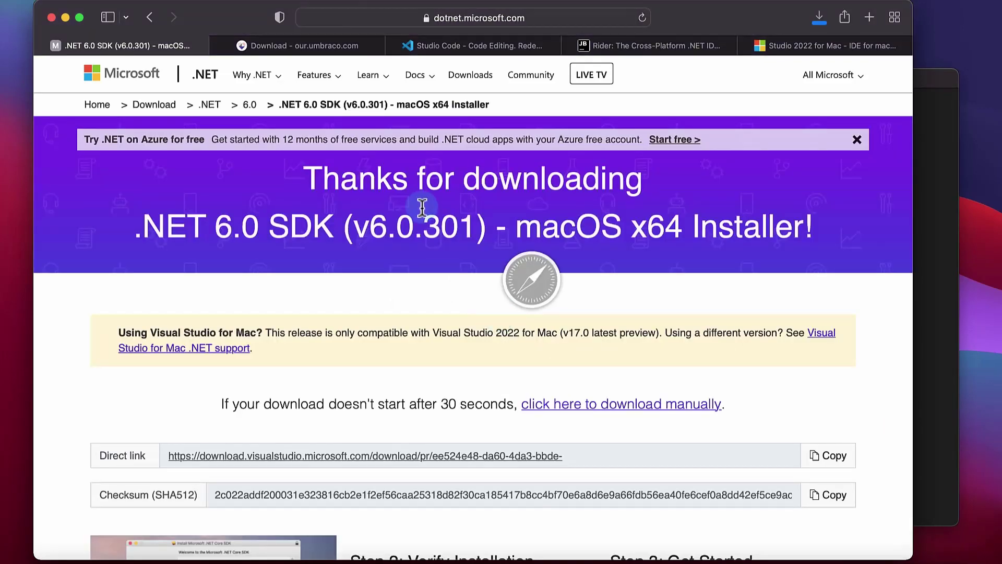
click(833, 74)
click(591, 359)
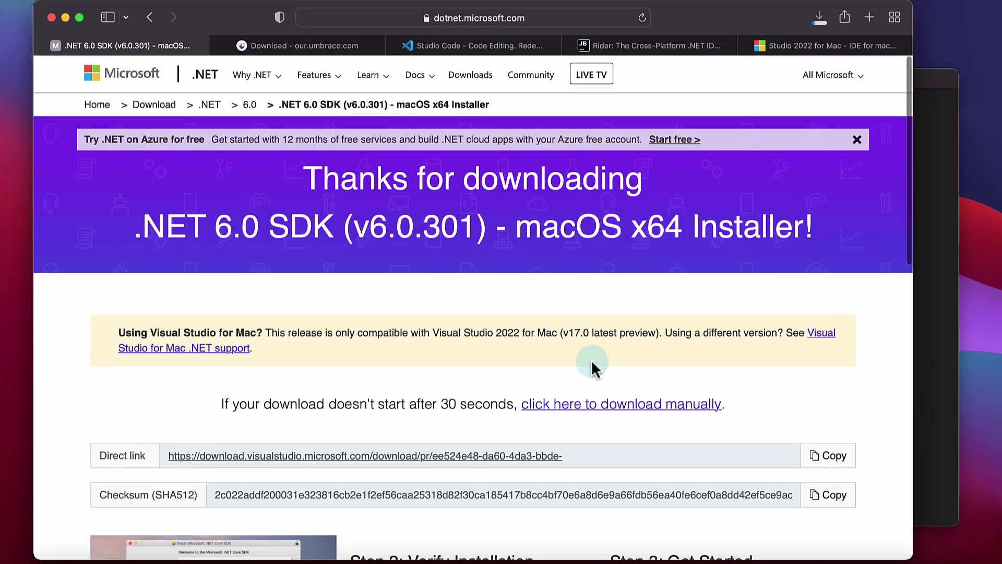
scroll(591, 360, down, 5)
scroll(592, 364, down, 5)
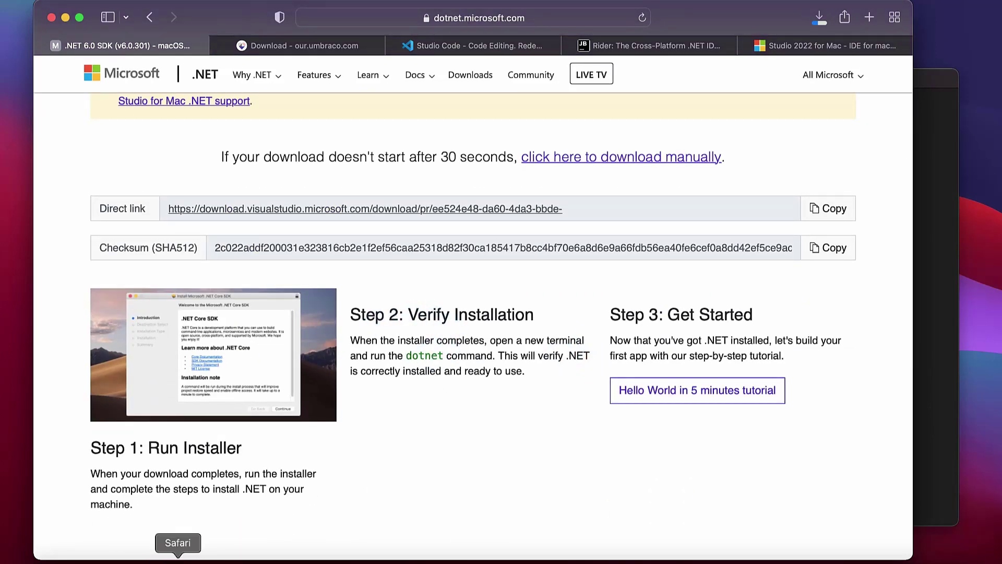
Run dotnet in a new Terminal window to check it is installed
click(151, 554)
text(d)
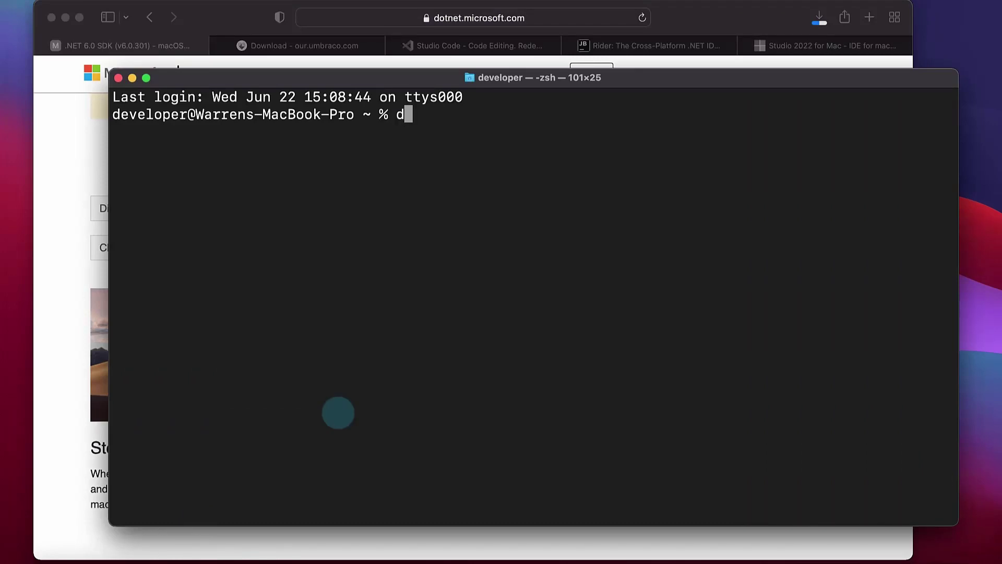
text(otnet)
key(Return)
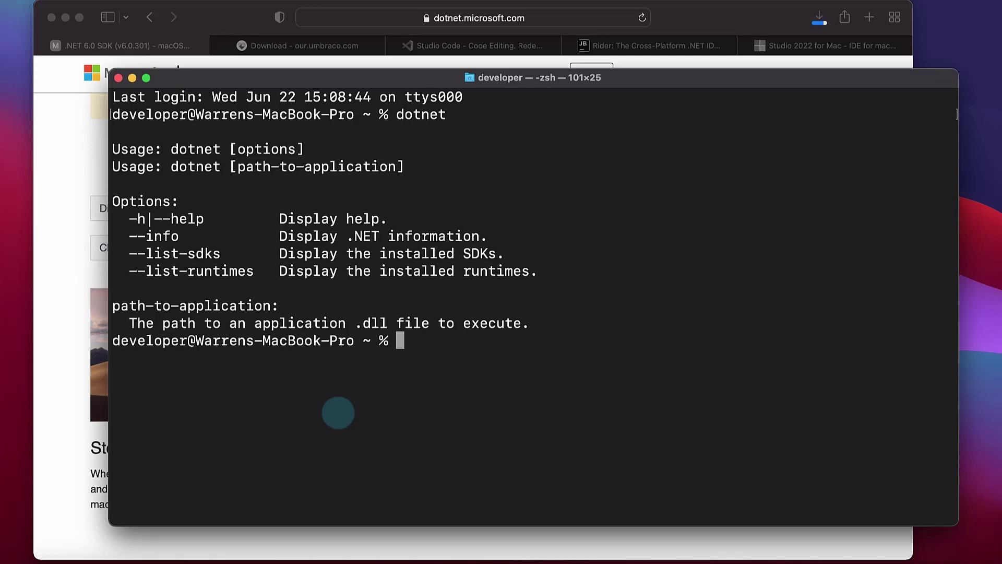
Run dotnet --info and review the SDK 6.0.301 and 6.0.6 runtime details
text(dotnet --)
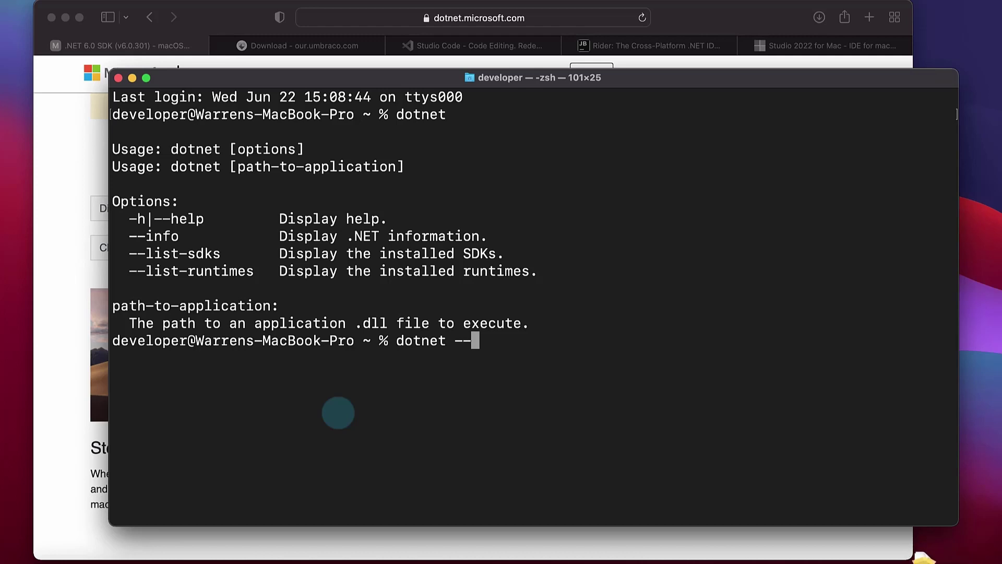
text(info)
key(Return)
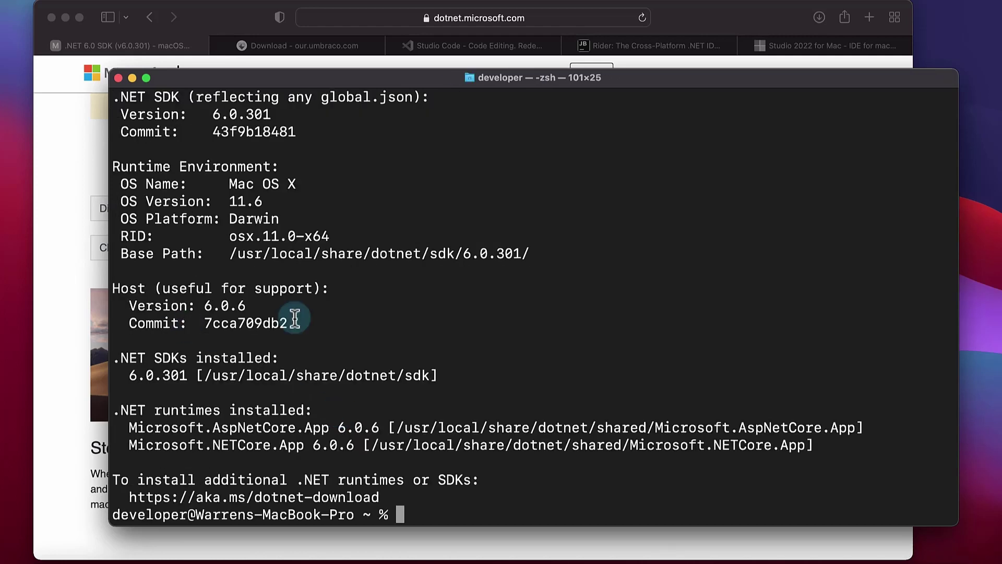
scroll(314, 225, up, 4)
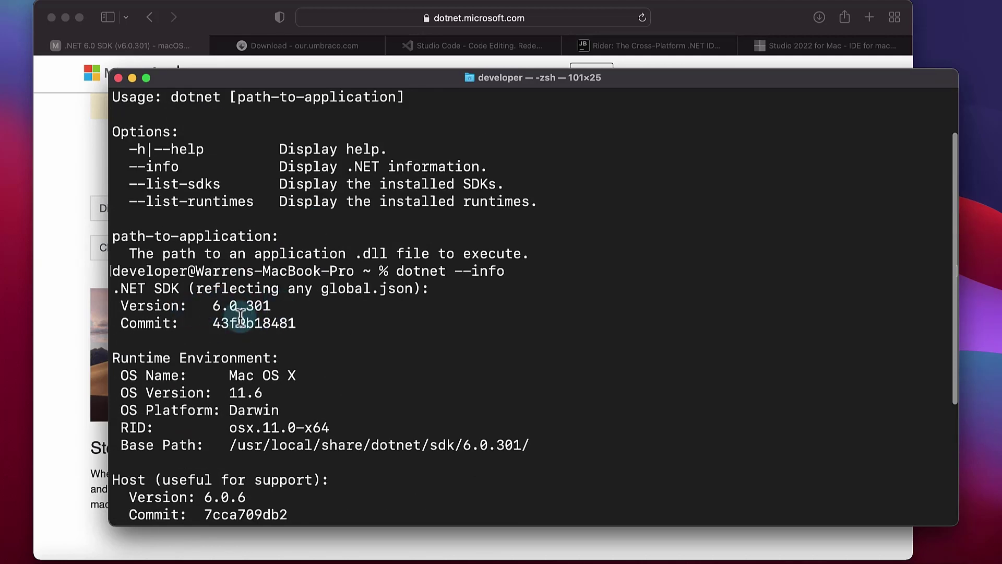
scroll(257, 318, down, 1)
scroll(261, 344, down, 4)
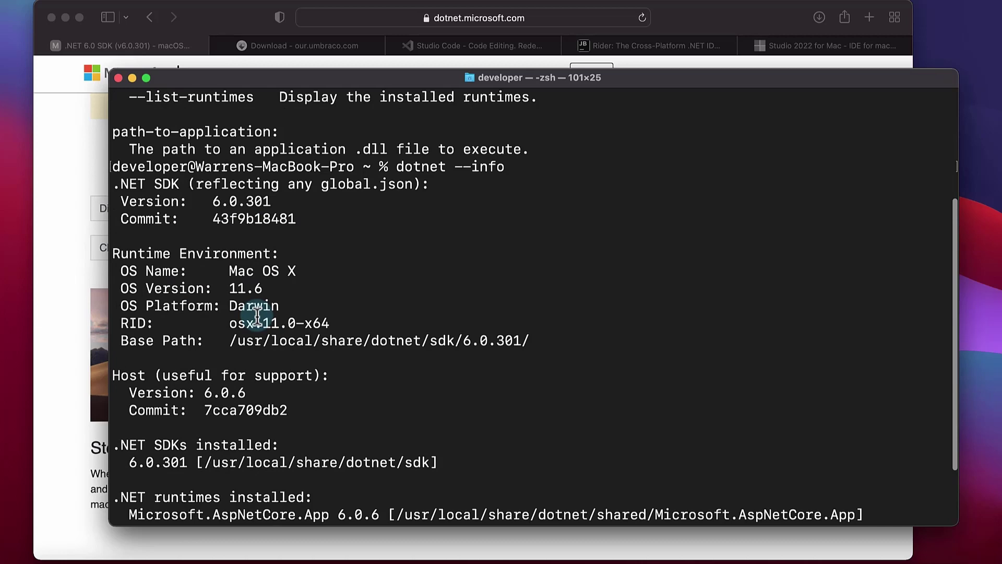
scroll(256, 339, down, 5)
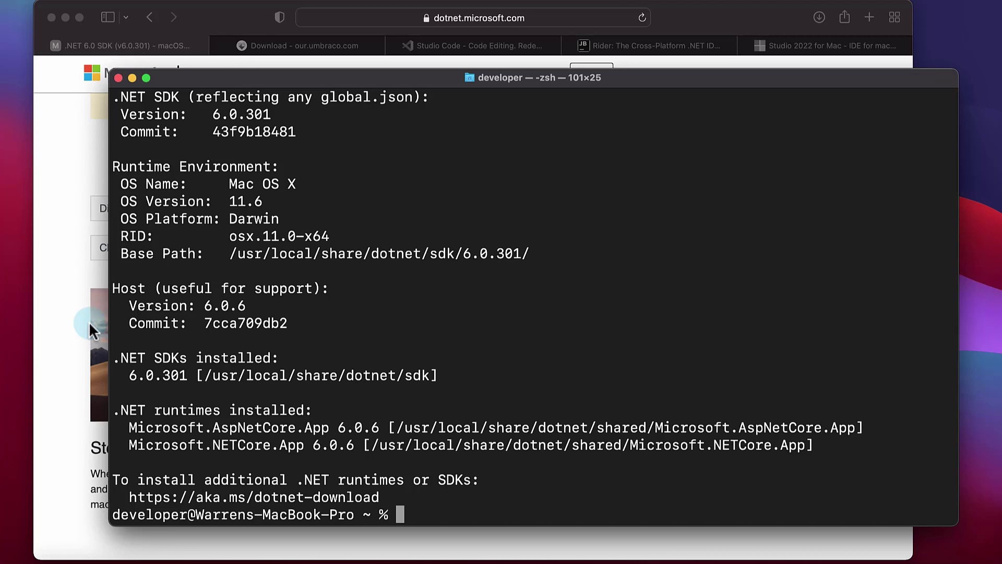
Close the .NET SDK tab and scroll the Umbraco download page to the Umbraco.Cms 10.0.0 install command
click(37, 224)
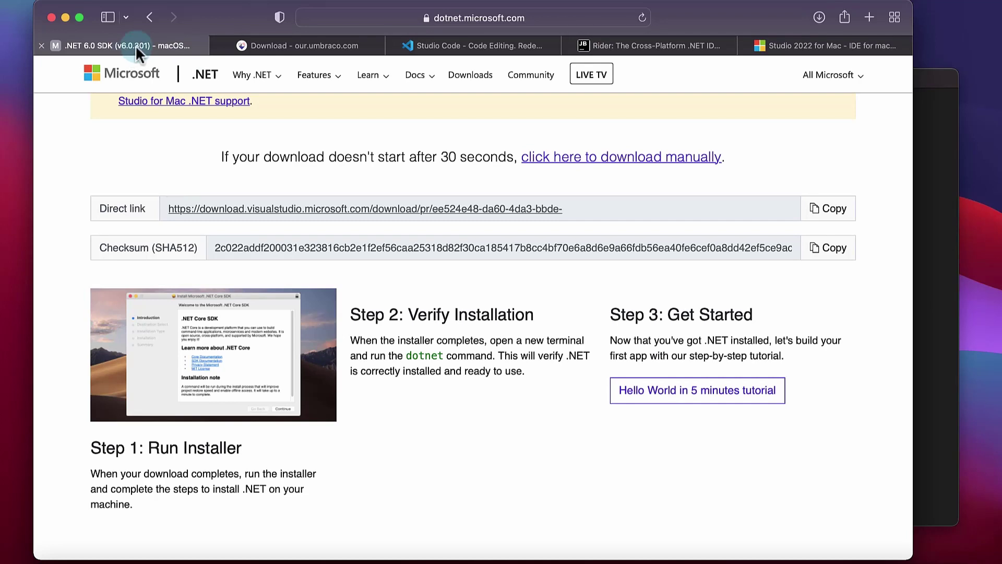
click(41, 46)
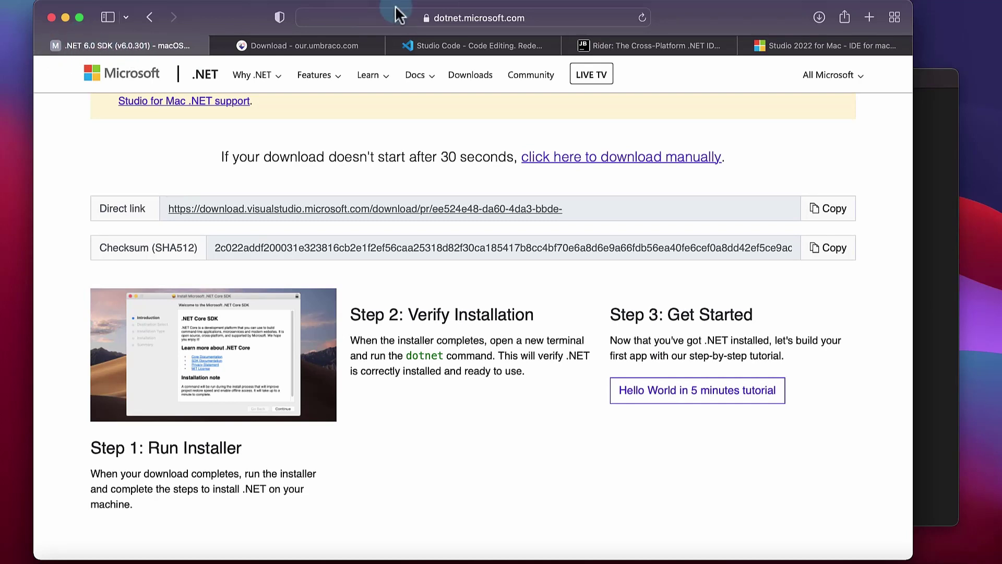
scroll(423, 196, down, 5)
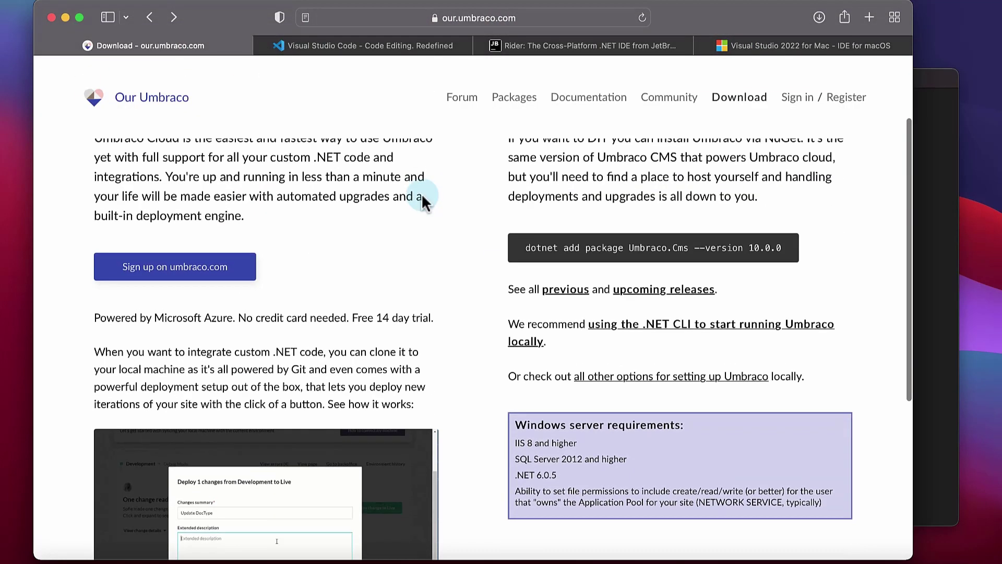
scroll(421, 195, up, 5)
click(749, 98)
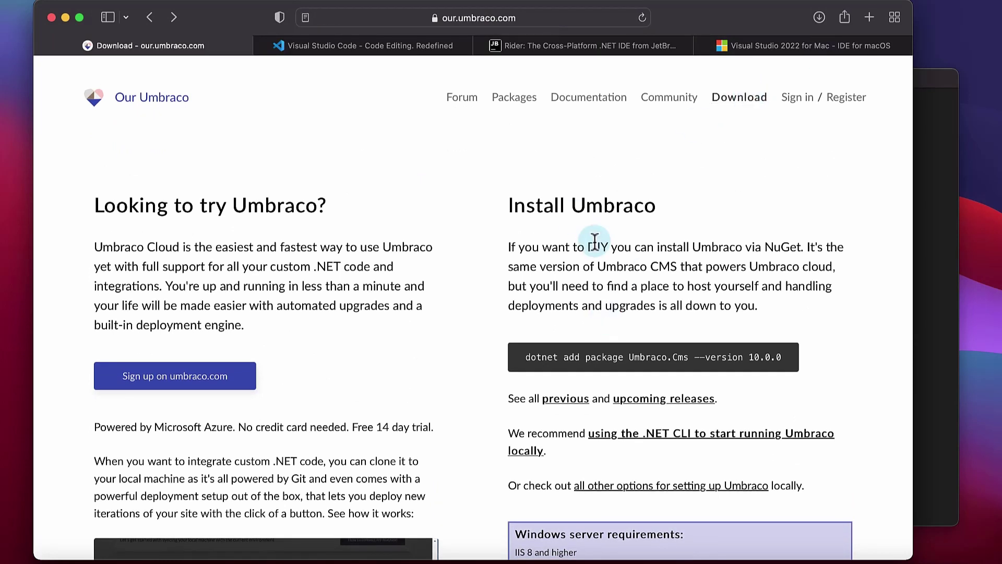
scroll(622, 220, down, 3)
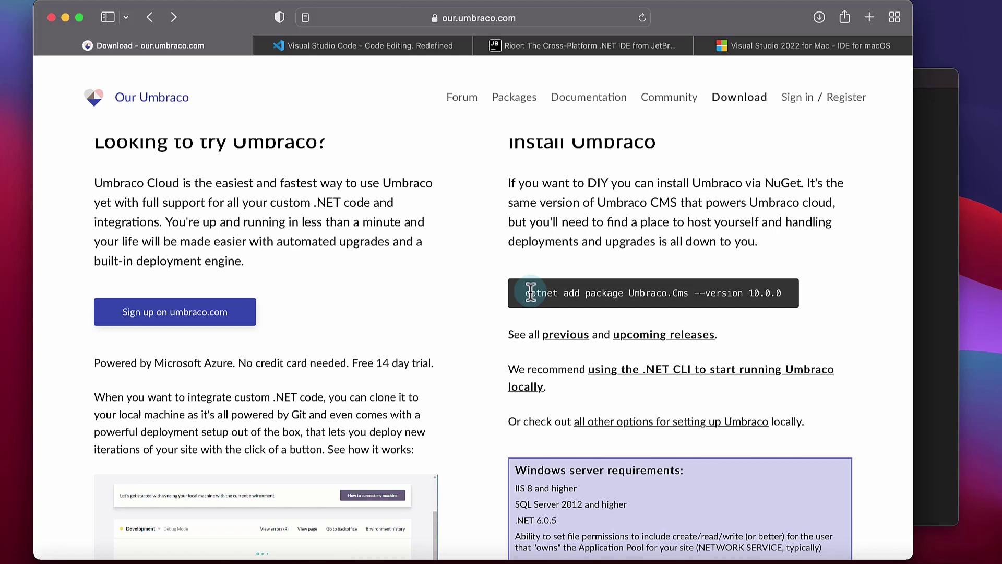
scroll(623, 321, down, 3)
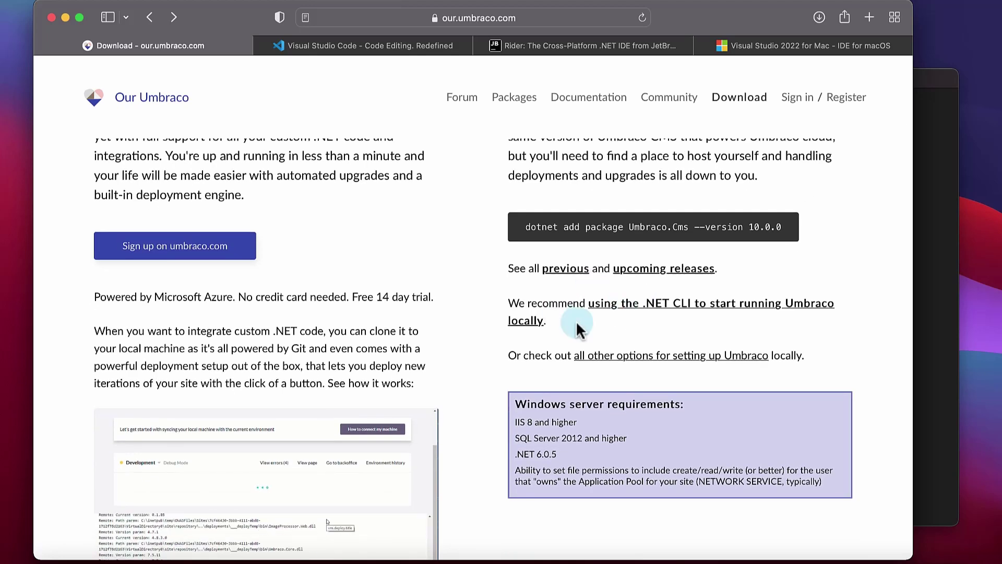
Open the .NET CLI install guide and select the dotnet new -i Umbraco.Templates command to copy
click(670, 311)
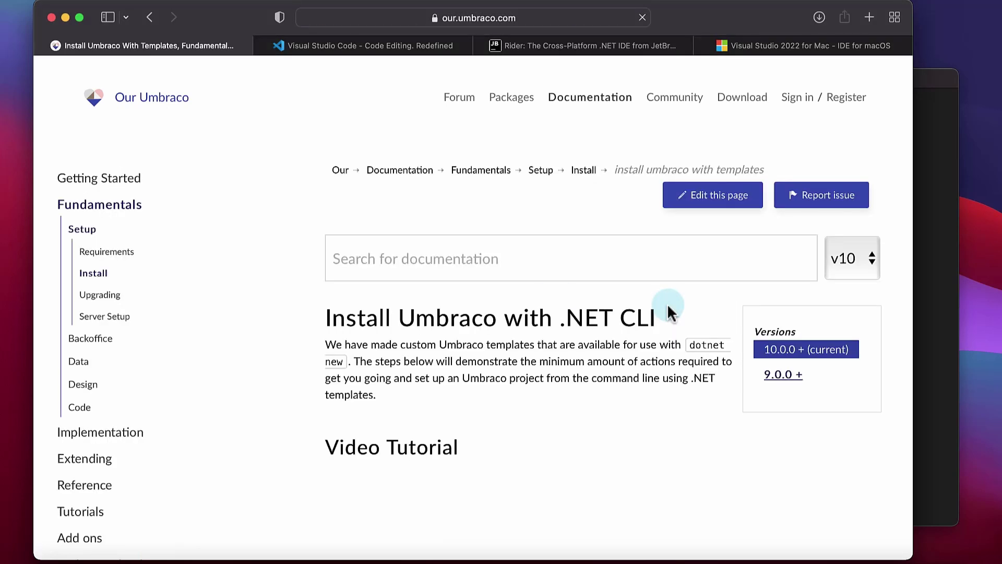
scroll(543, 327, down, 5)
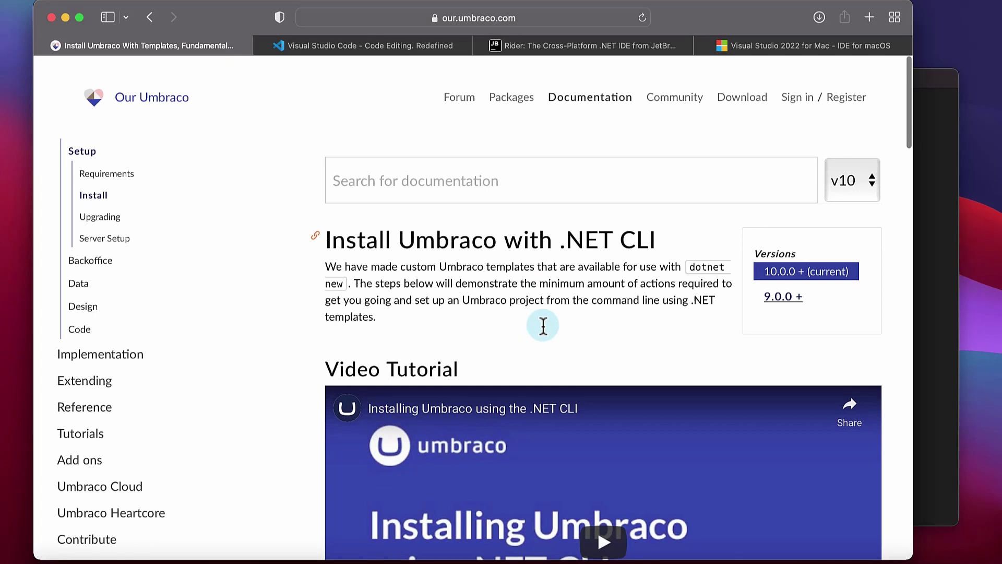
scroll(544, 334, down, 1)
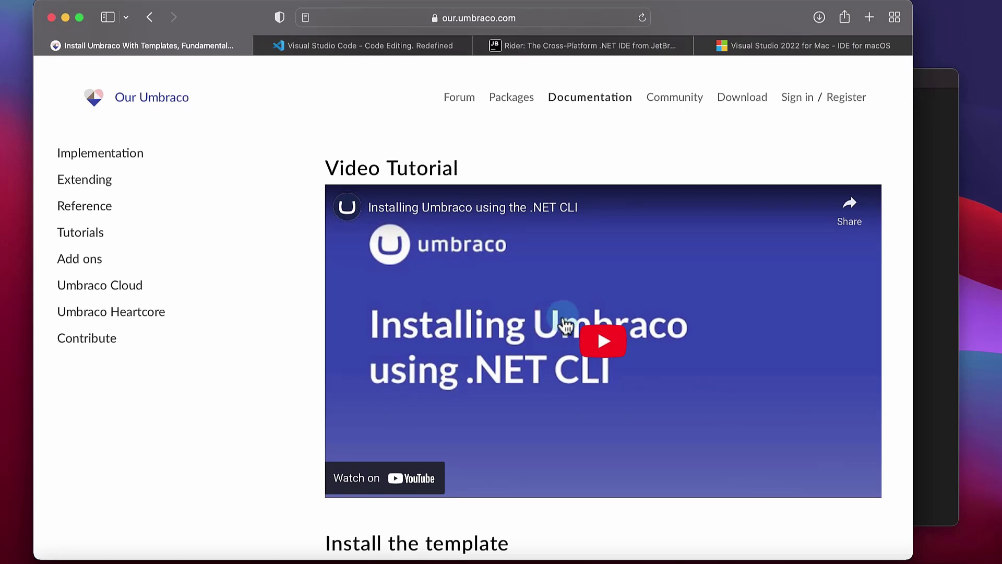
scroll(636, 334, down, 7)
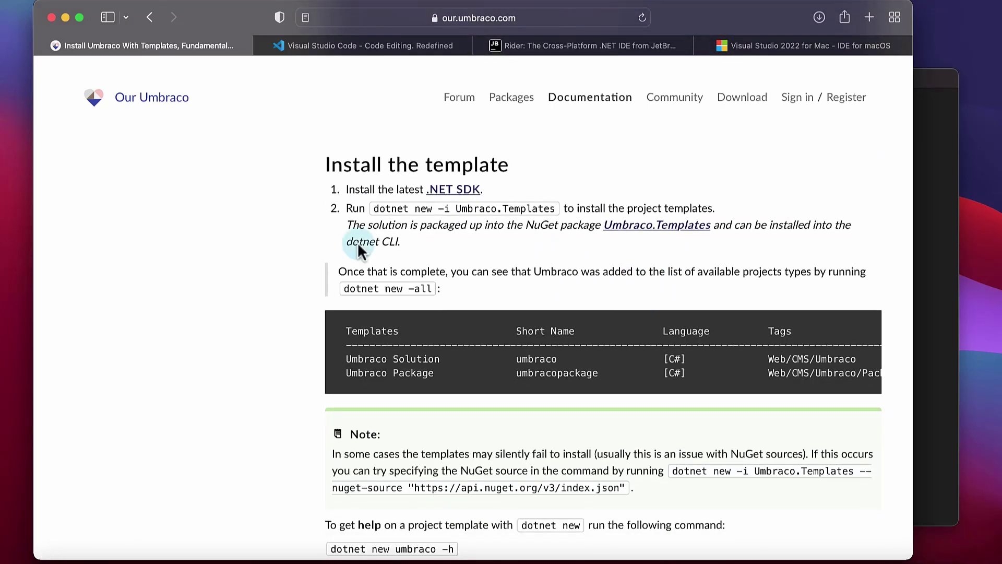
drag(373, 209, 557, 208)
key(super+c)
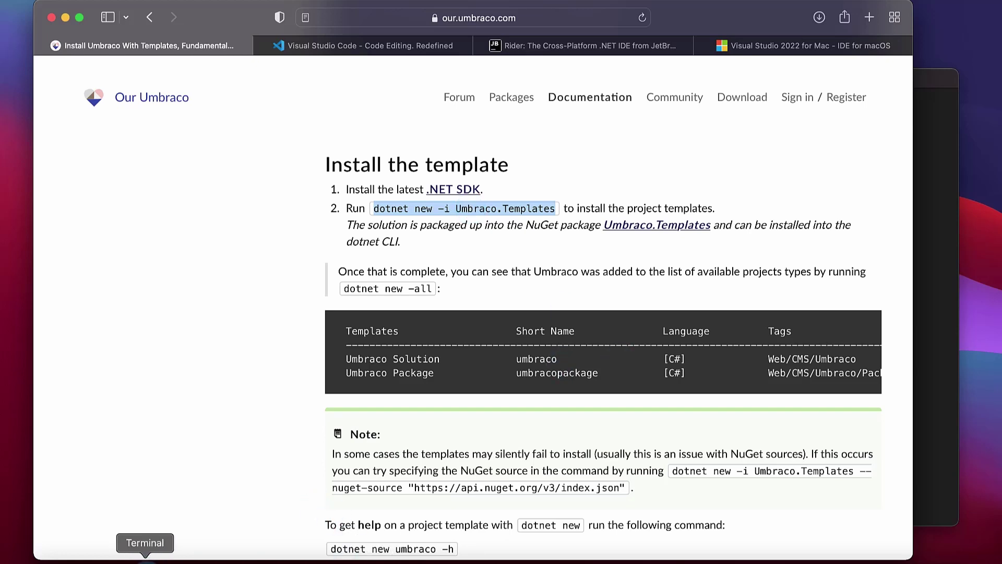
Paste and run dotnet new -i Umbraco.Templates to install Umbraco.Templates 10.0.0
click(145, 559)
key(super+v)
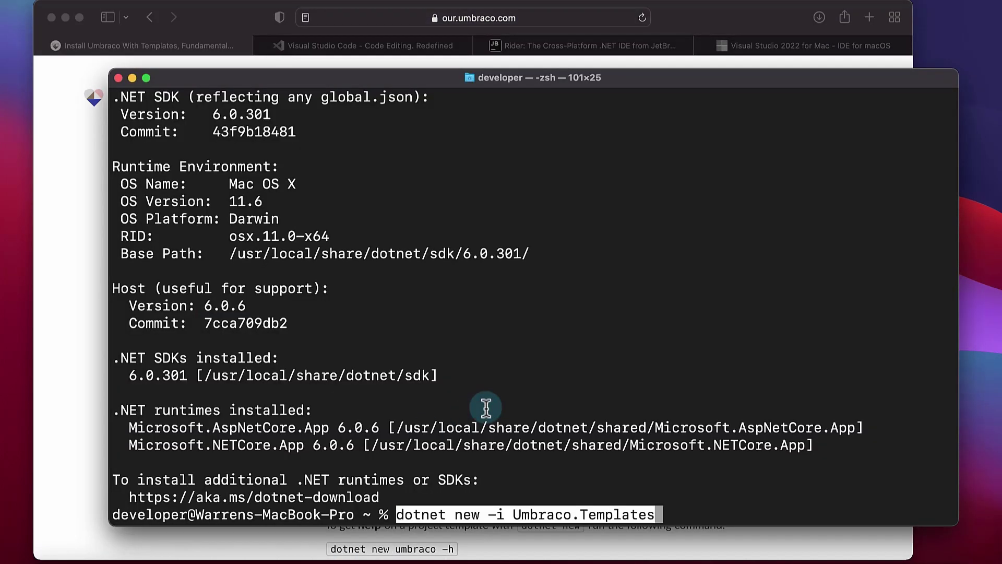
key(Return)
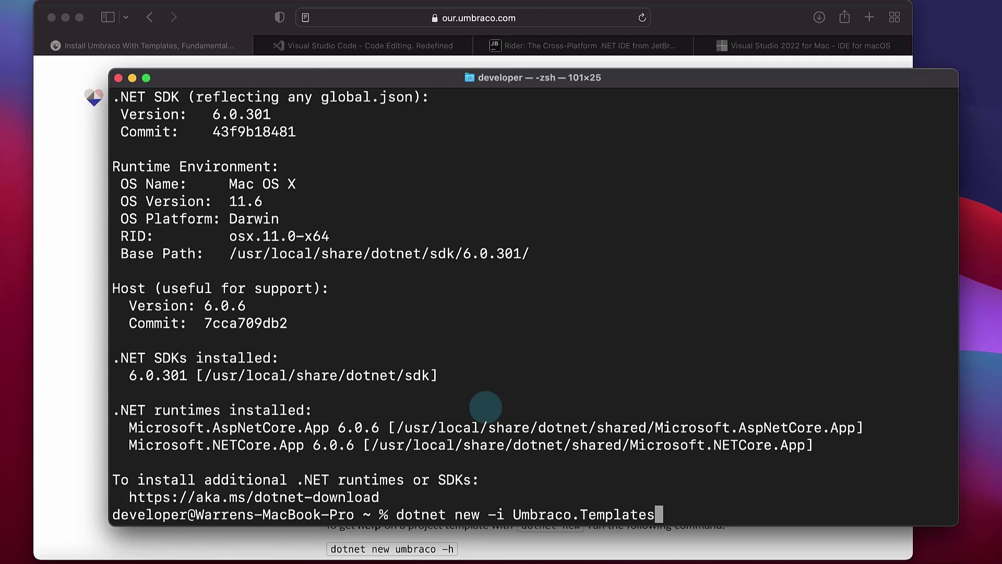
key(Return)
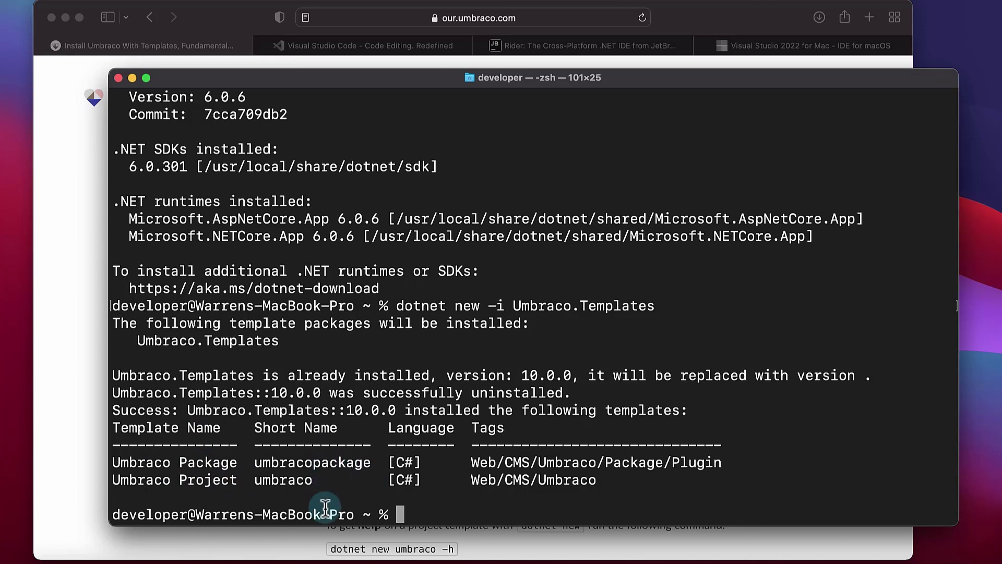
Scroll through the Umbraco .NET CLI install documentation again
click(71, 465)
scroll(443, 365, down, 5)
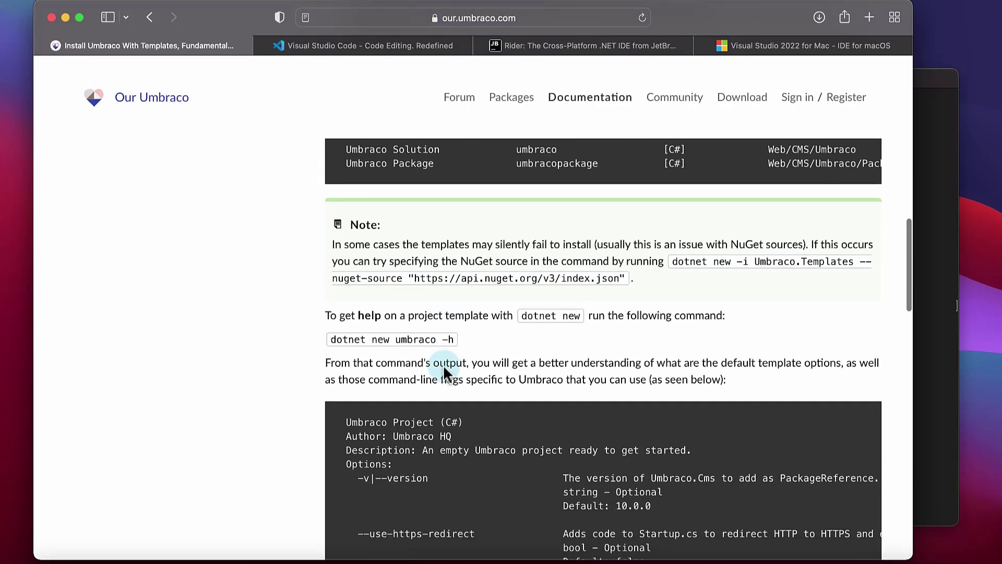
scroll(444, 365, up, 2)
scroll(443, 364, down, 3)
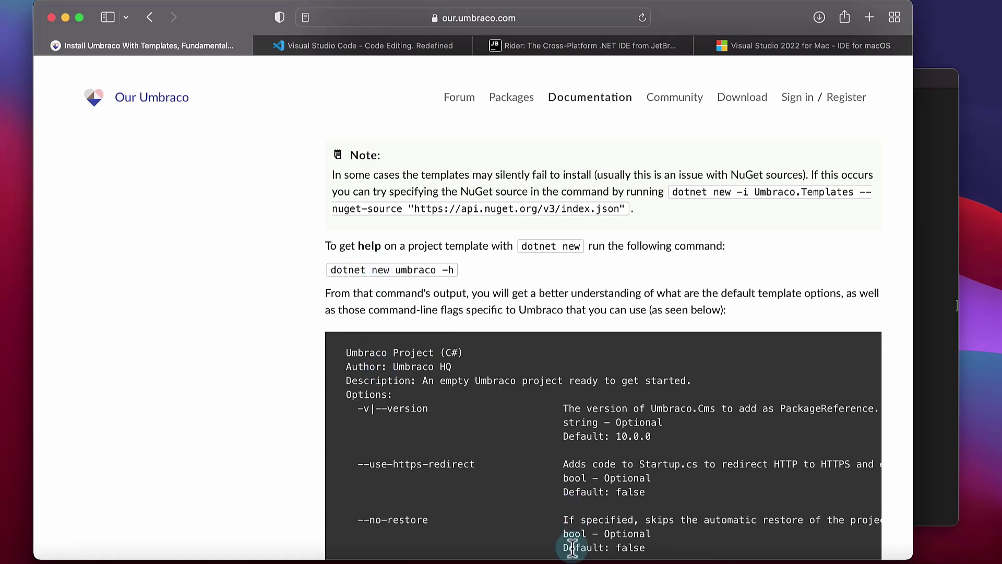
Run dotnet new umbraco --help and review options like --development-database-type, --friendly-name and --password
click(145, 560)
text(d)
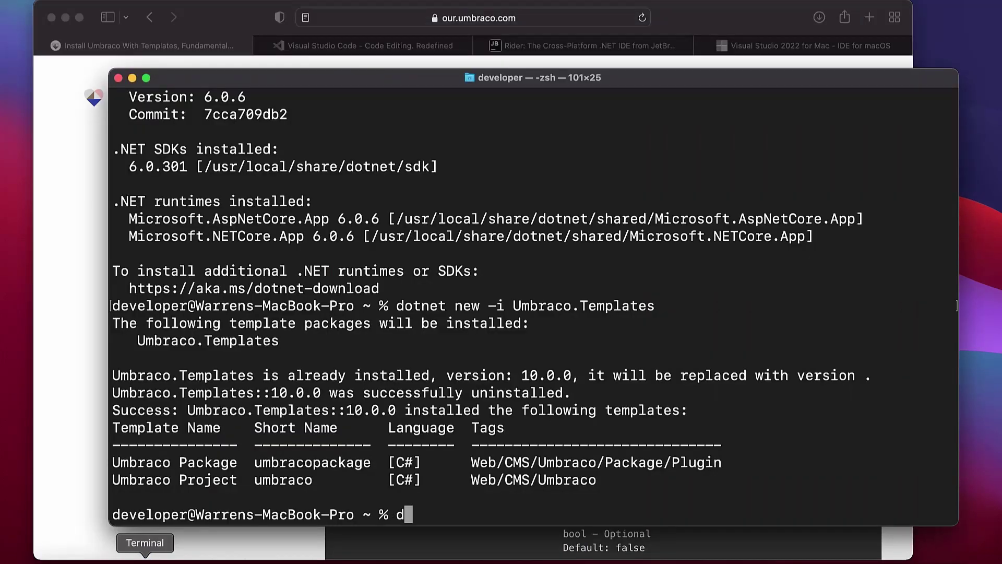
text(otnet new )
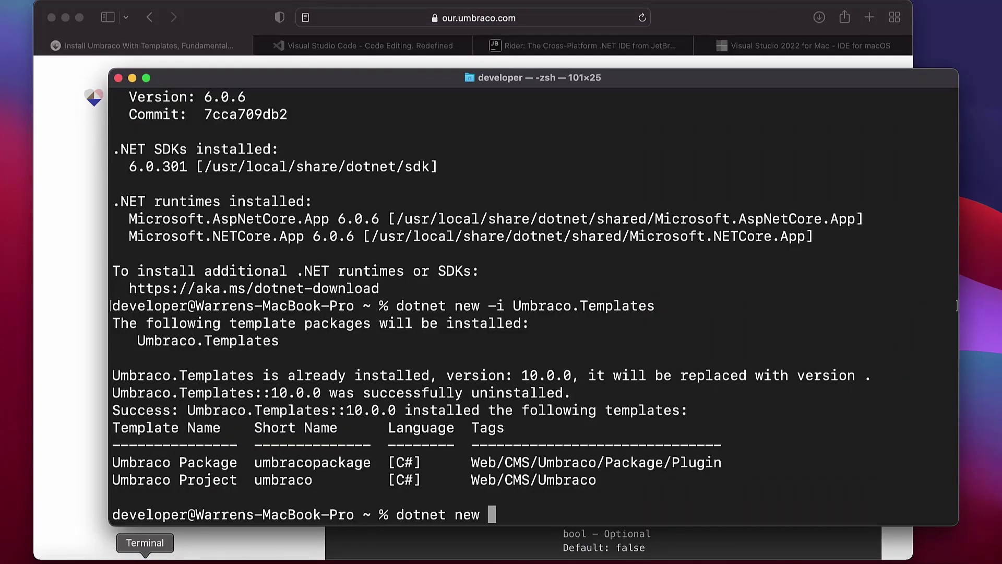
text(umbraco --help)
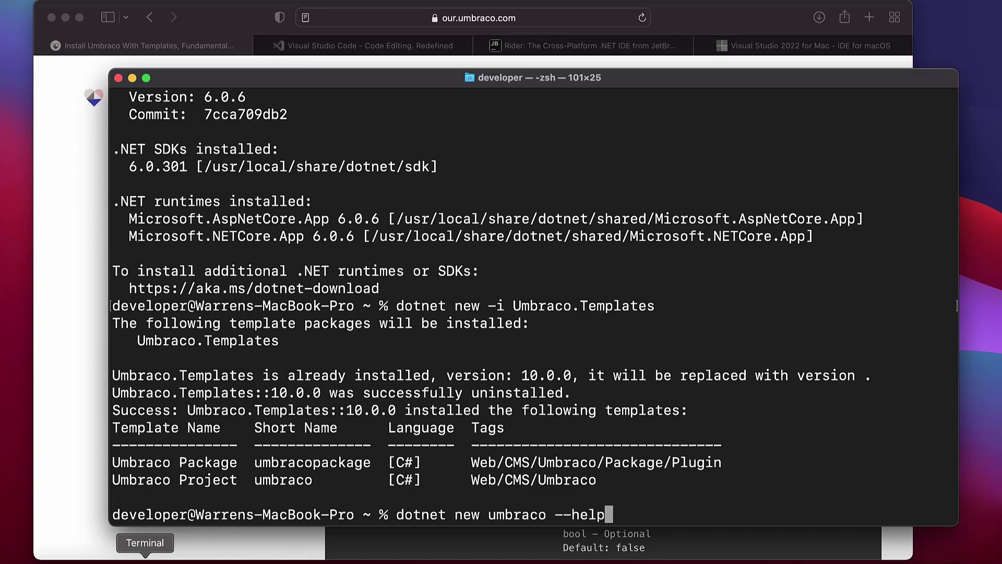
key(Return)
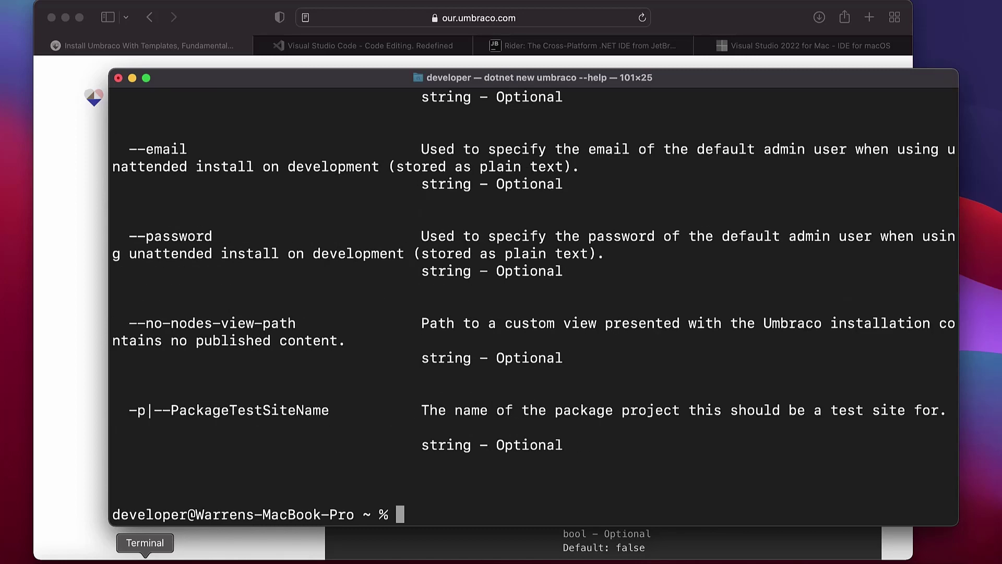
scroll(252, 303, up, 20)
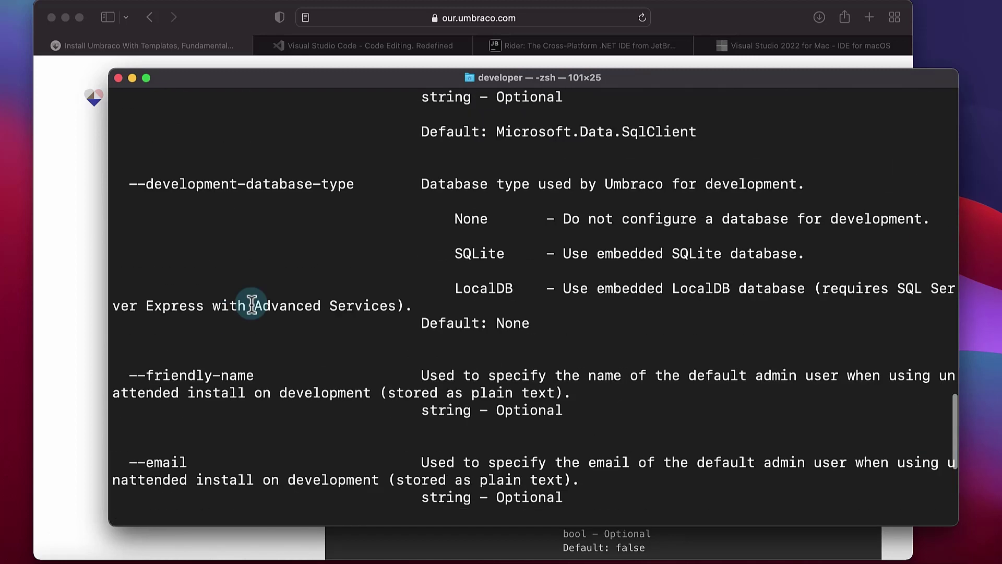
scroll(252, 303, up, 10)
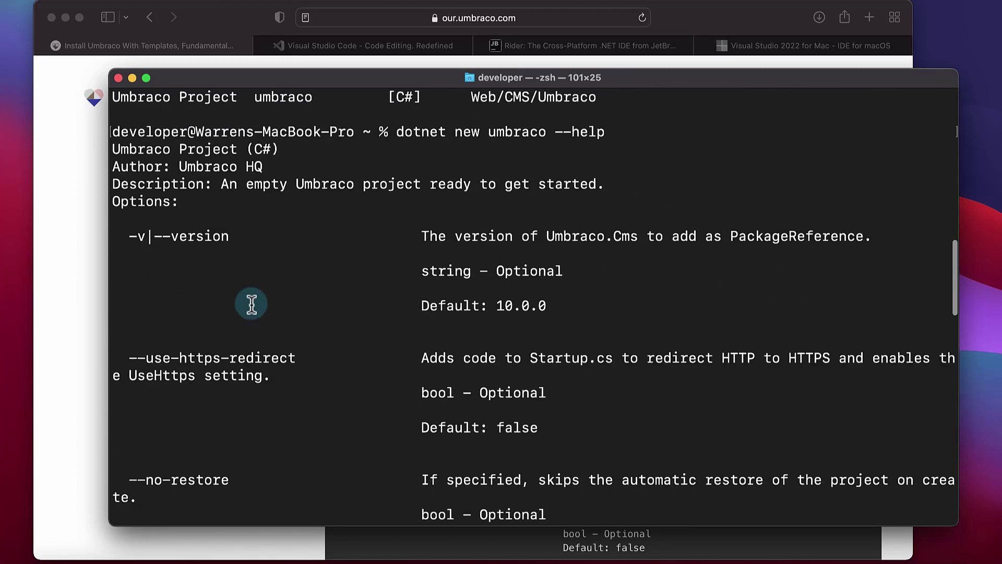
scroll(253, 319, down, 3)
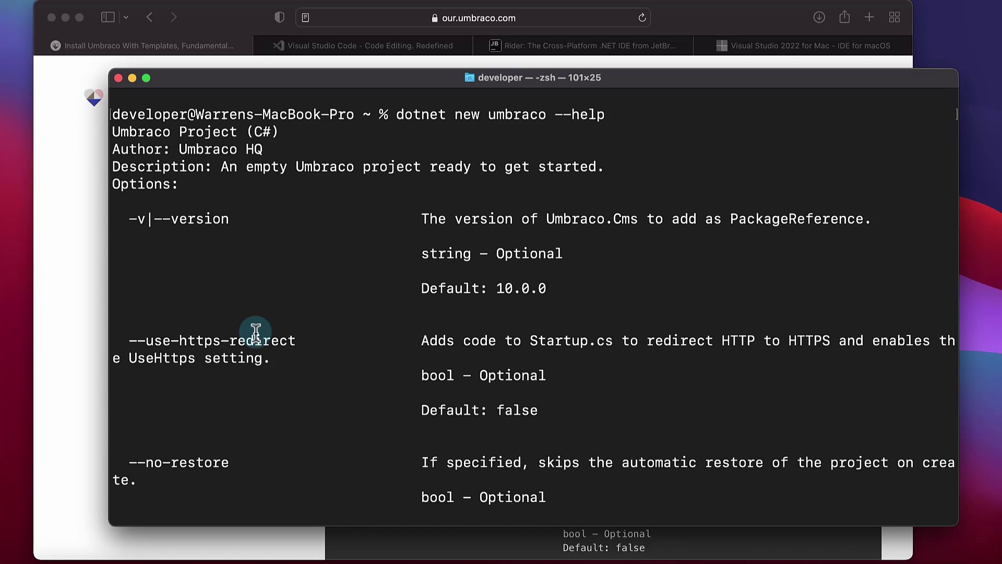
scroll(256, 332, down, 12)
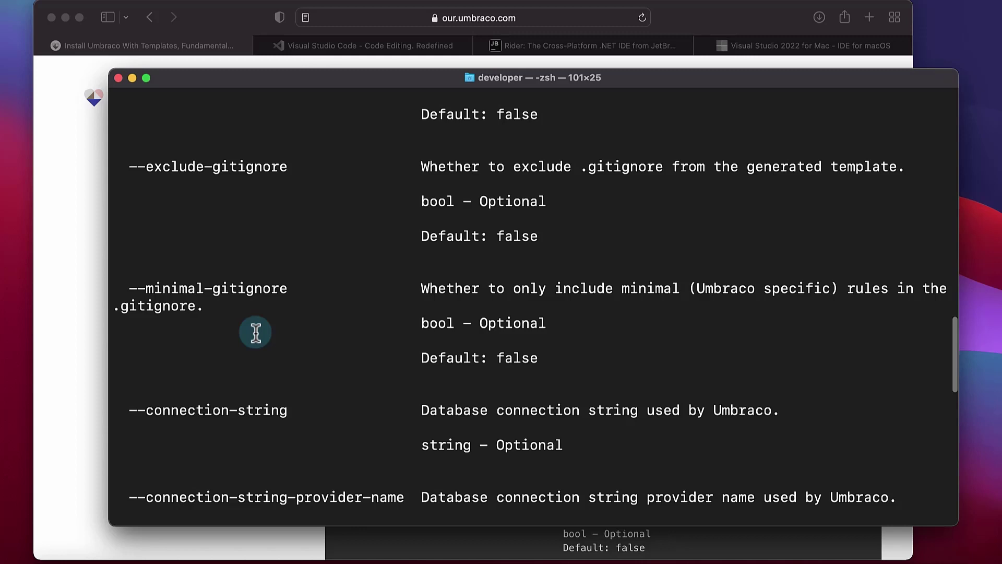
scroll(256, 332, down, 8)
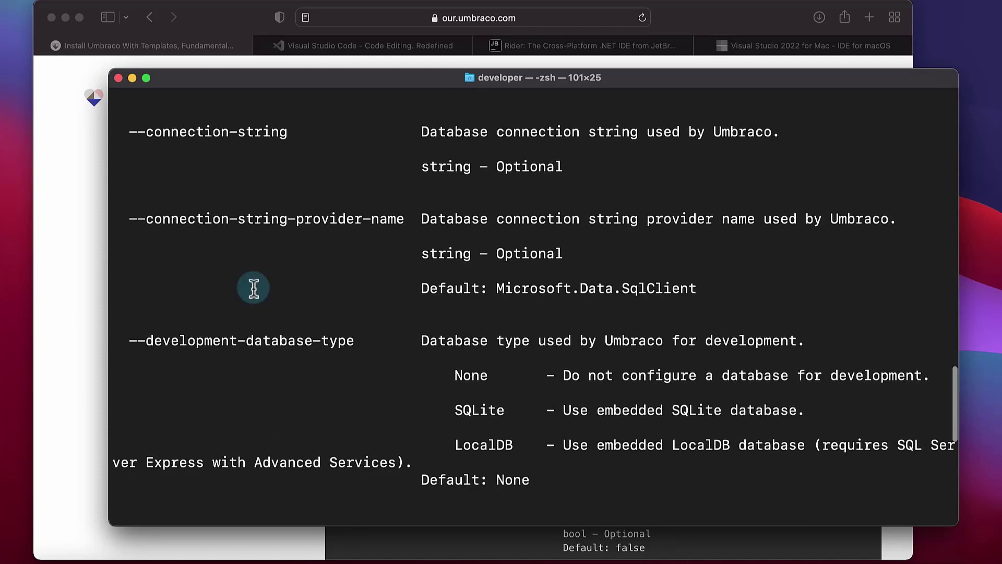
scroll(254, 288, down, 8)
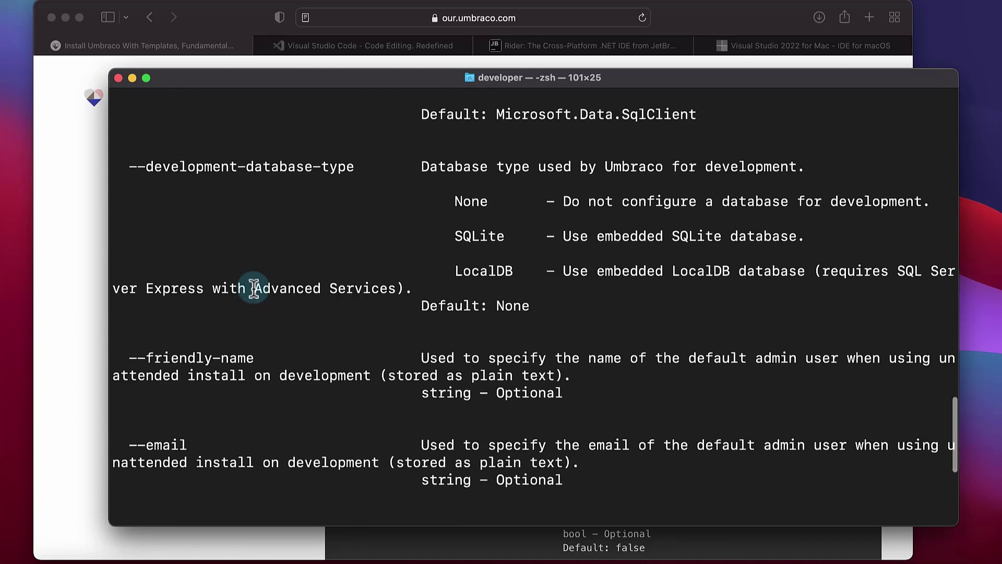
scroll(254, 288, down, 3)
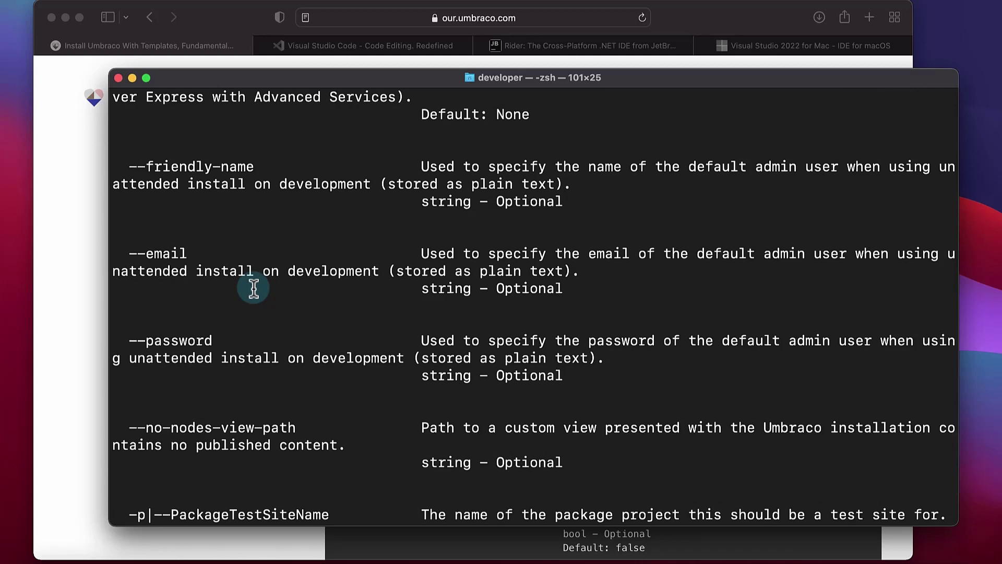
scroll(254, 288, down, 2)
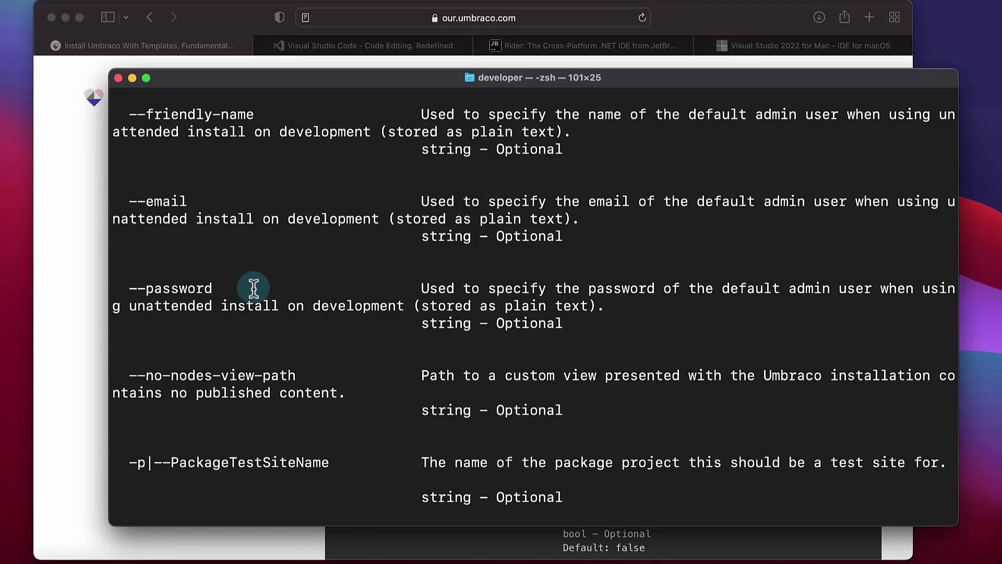
scroll(254, 289, down, 2)
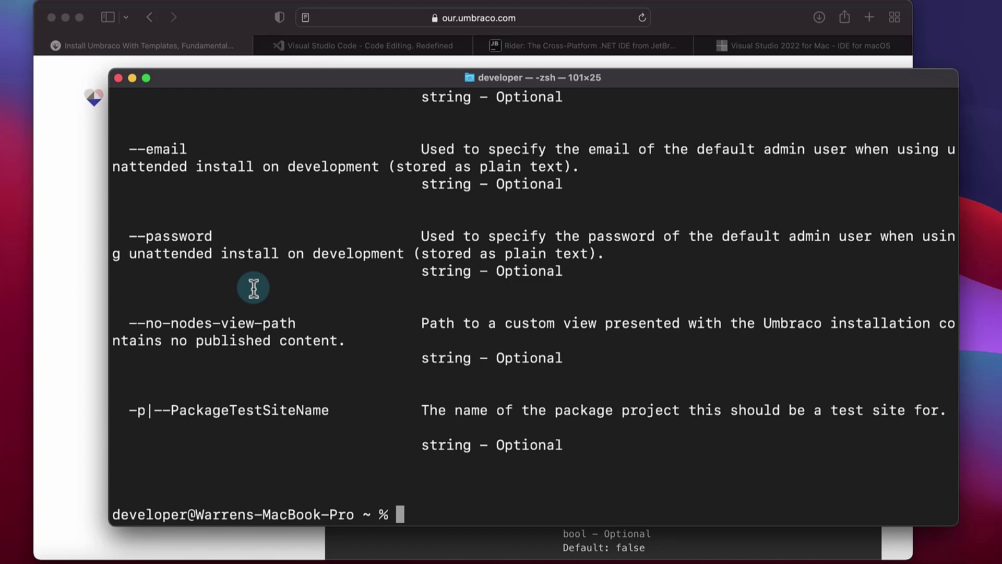
List the home folder contents and move into the Documents folder
text(ls)
key(Return)
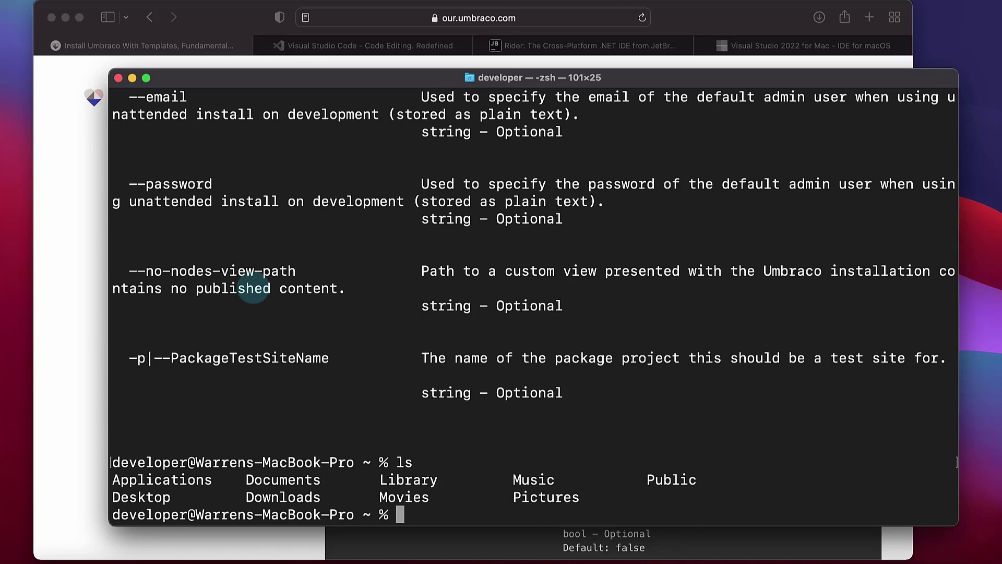
text(cd documents)
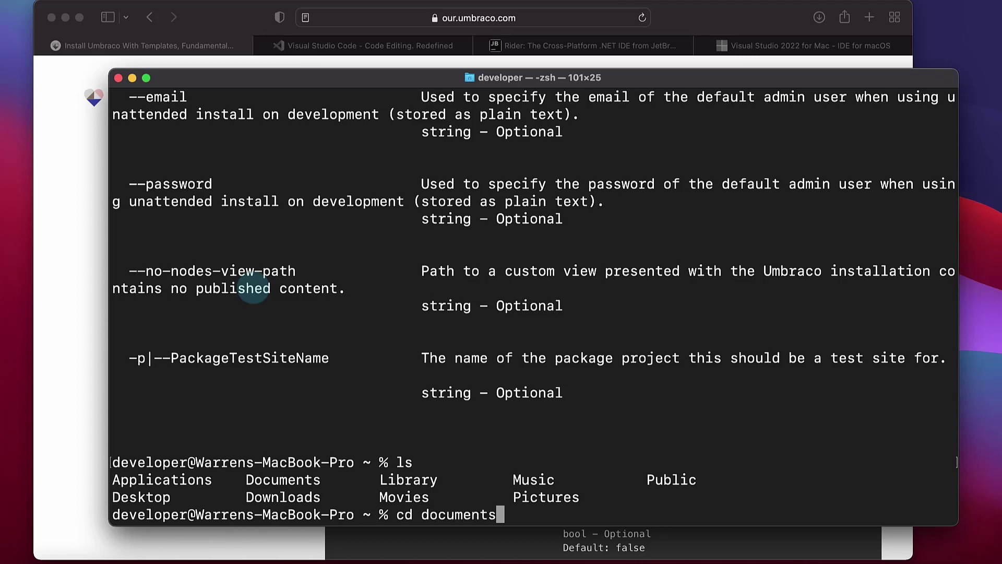
key(Return)
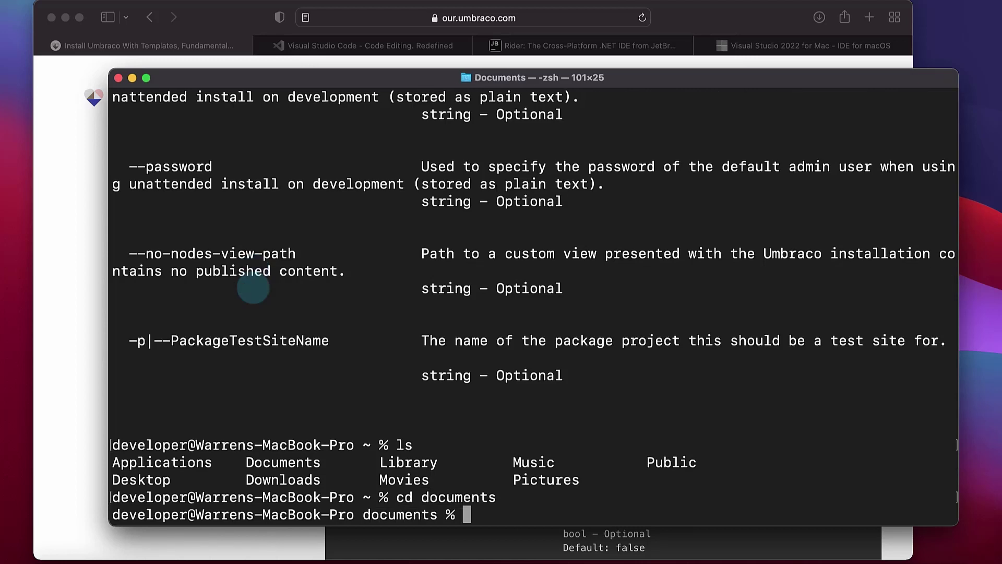
Create the project with dotnet new umbraco --name UmbracoOnAMacWithoutDocker
text(dotnet n)
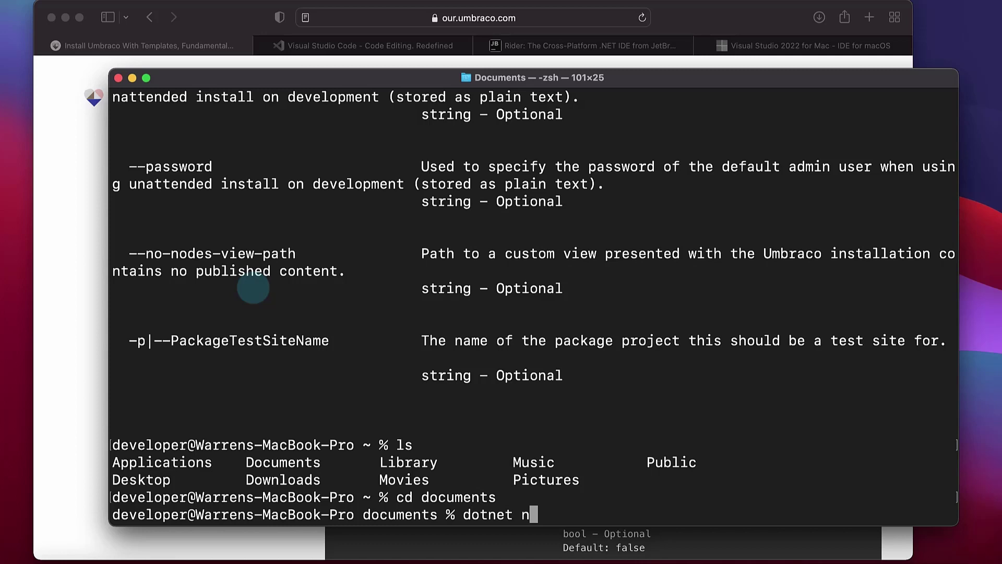
text(ew umbrac)
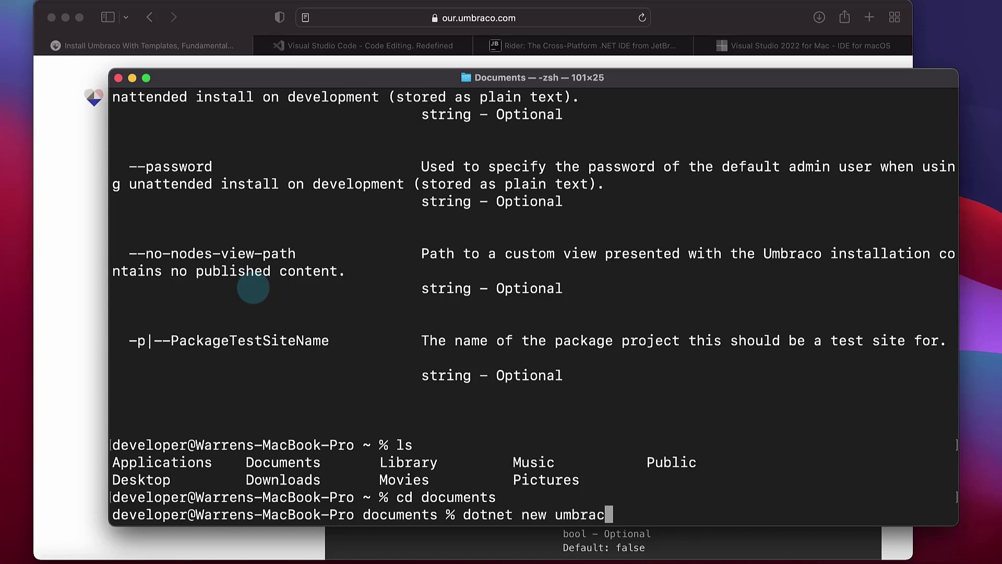
text(o --name)
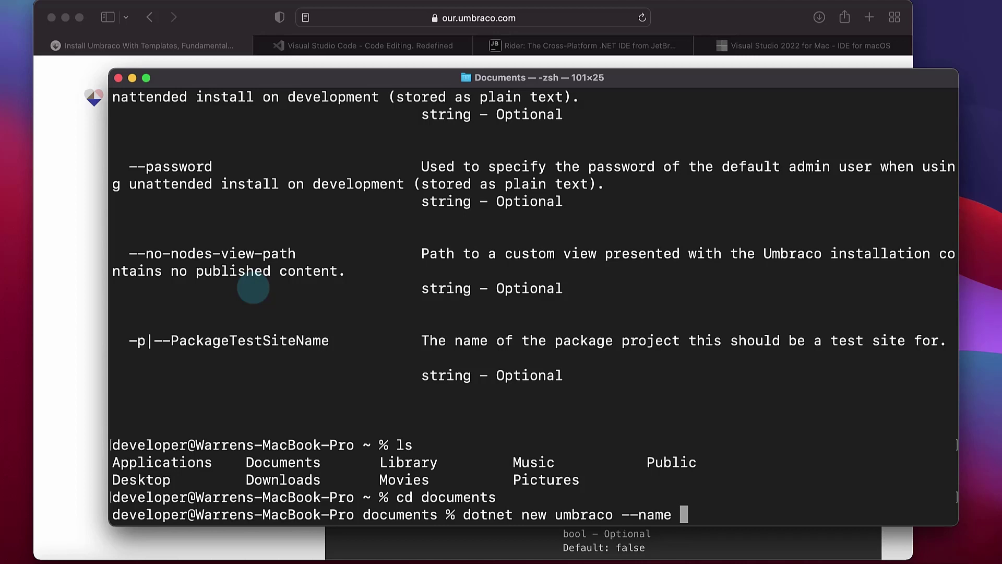
text(UmbracoOna)
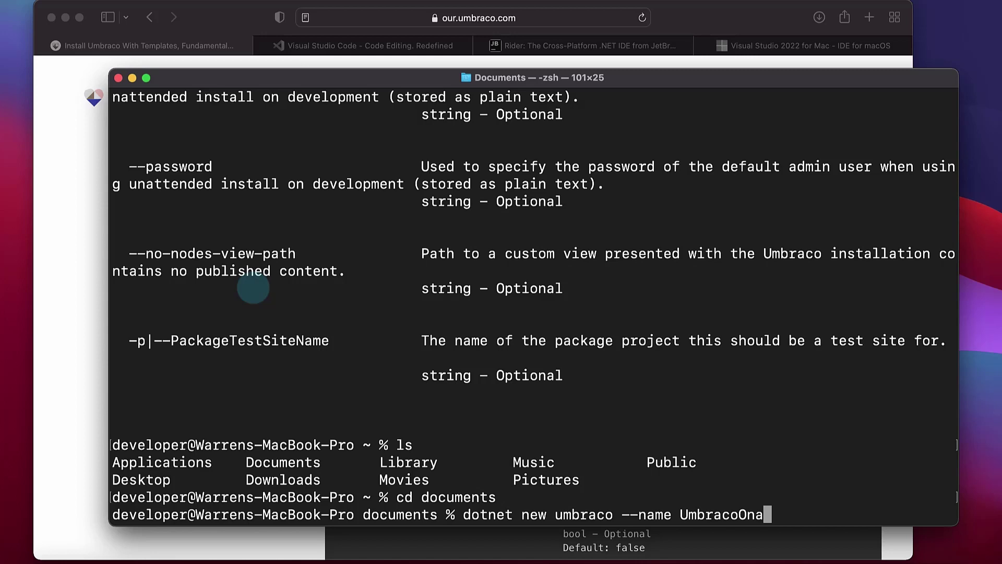
key(BackSpace)
text(AMacWit)
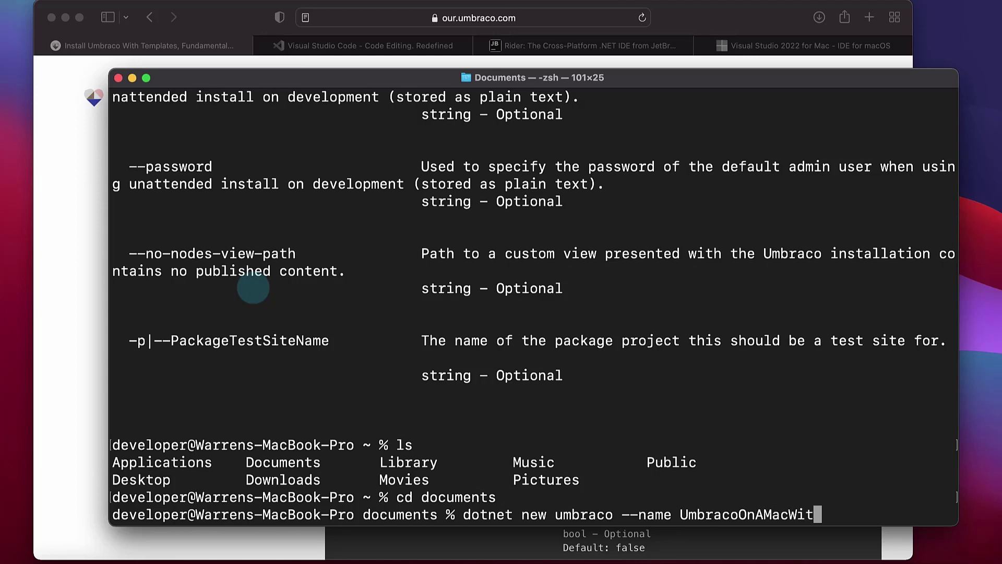
text(houtDocker)
key(Return)
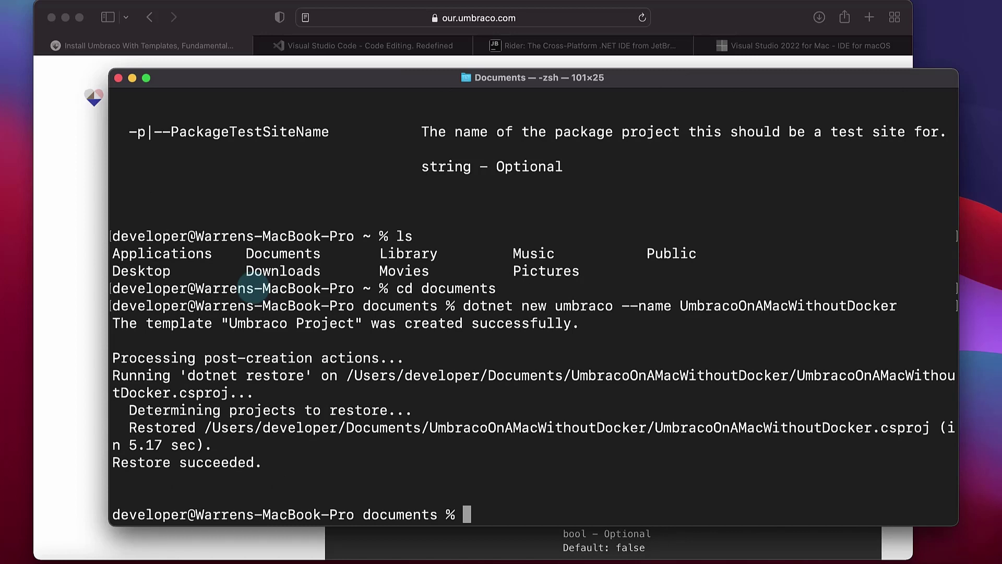
Move into the UmbracoOnAMacWithoutDocker project folder
text(cd )
text(Umb)
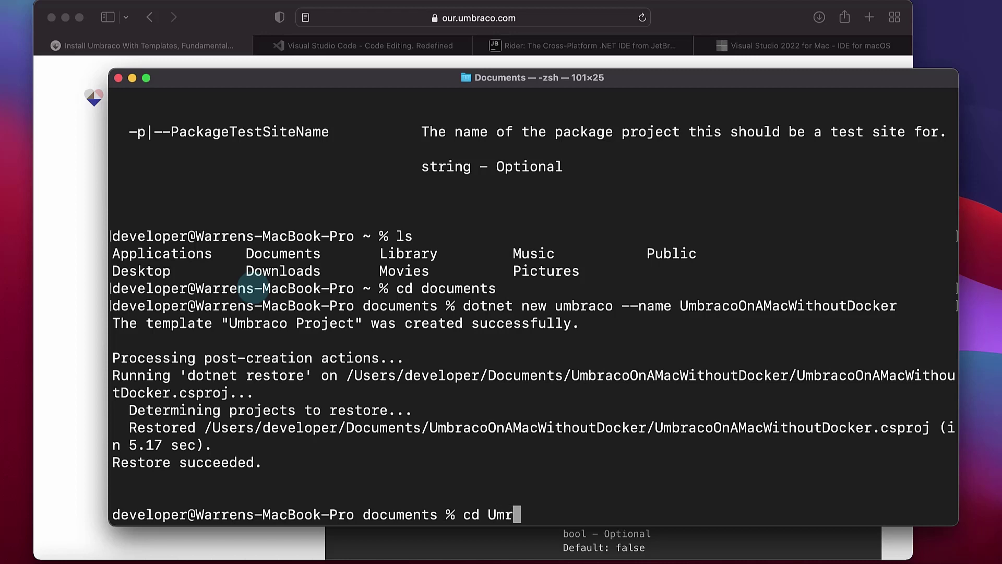
key(BackSpace)
text(braco)
key(Tab)
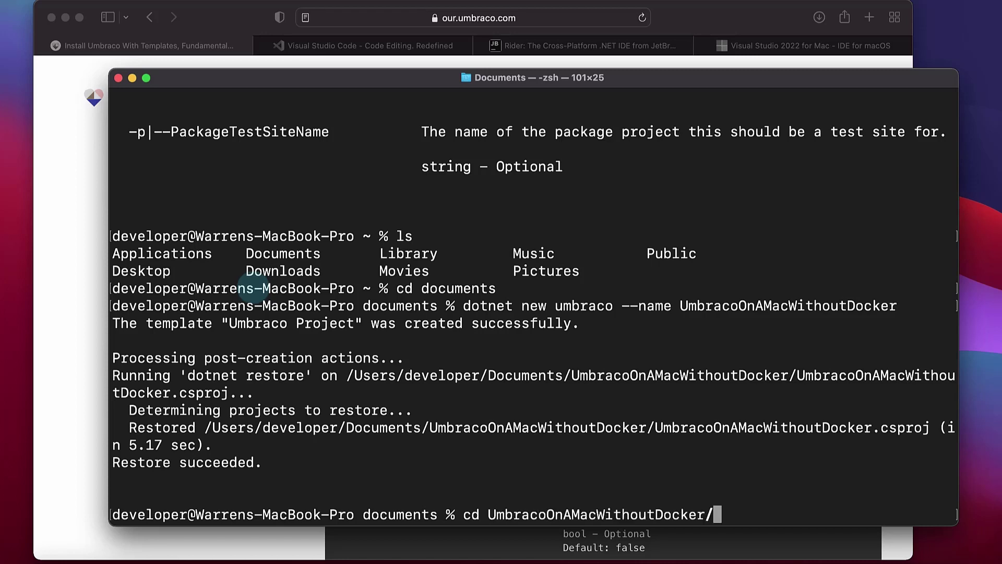
key(Return)
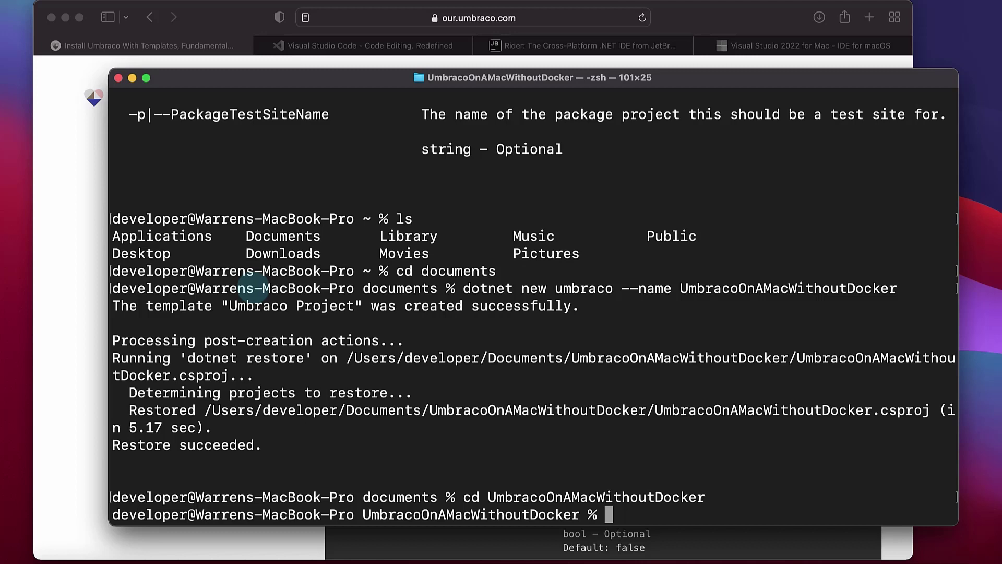
Run dotnet build until it reports Build succeeded with 0 warnings and 0 errors
text(dotnet)
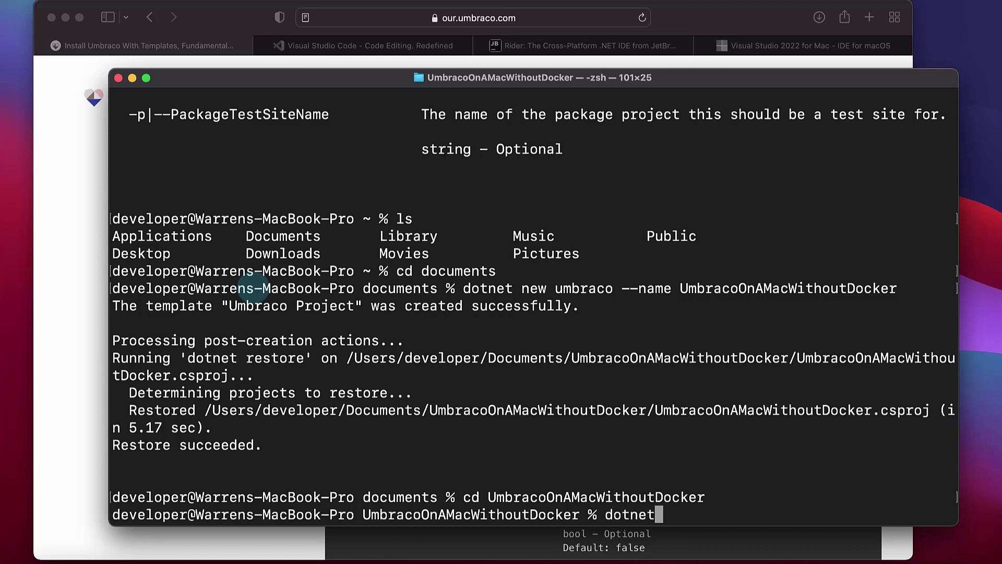
text( build)
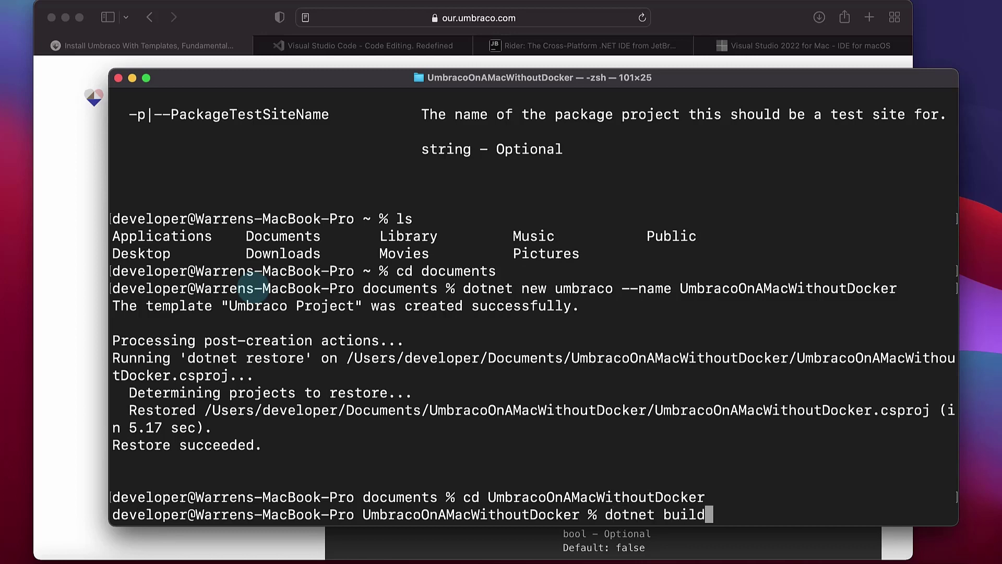
key(Return)
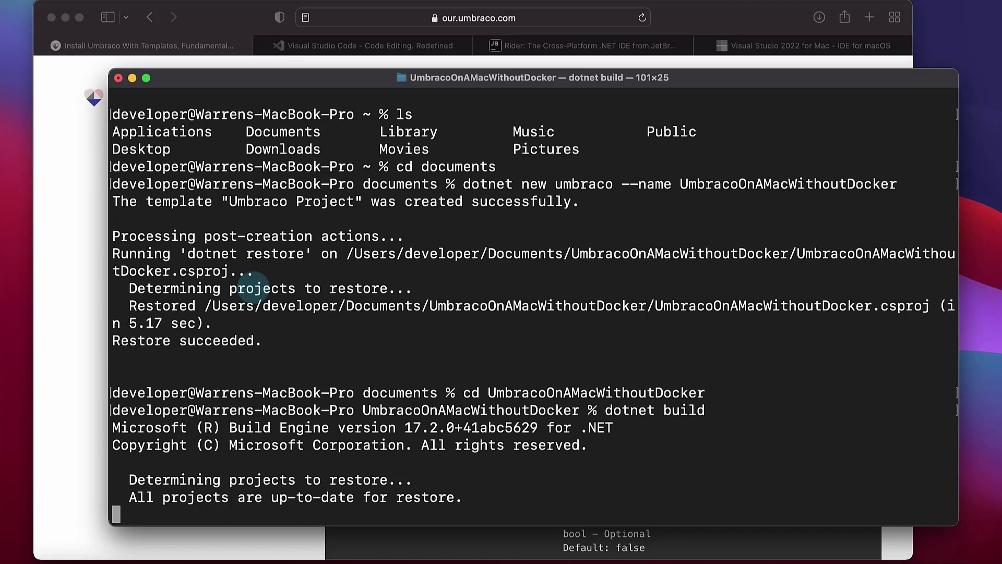
scroll(314, 287, up, 5)
scroll(331, 385, down, 5)
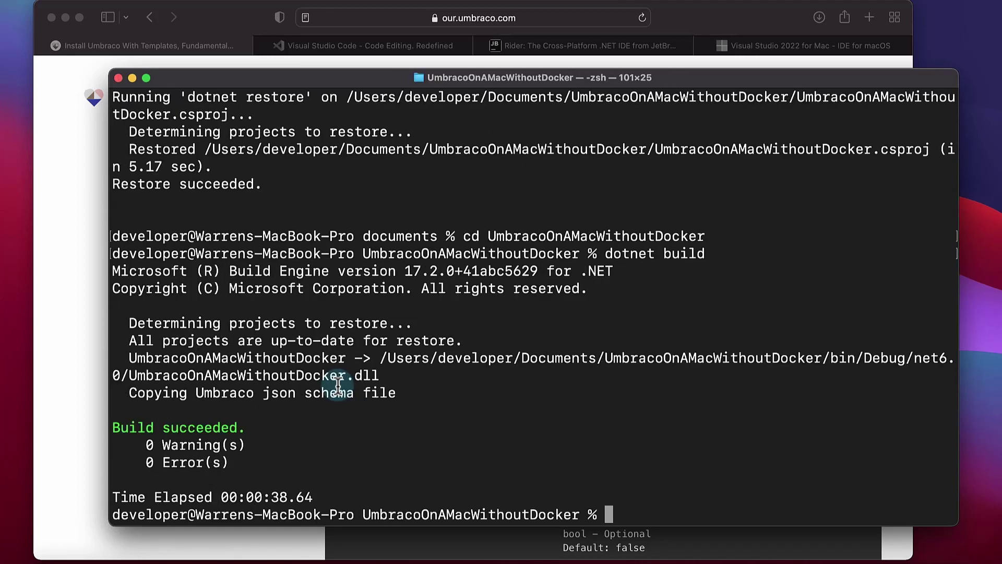
text(dotnet )
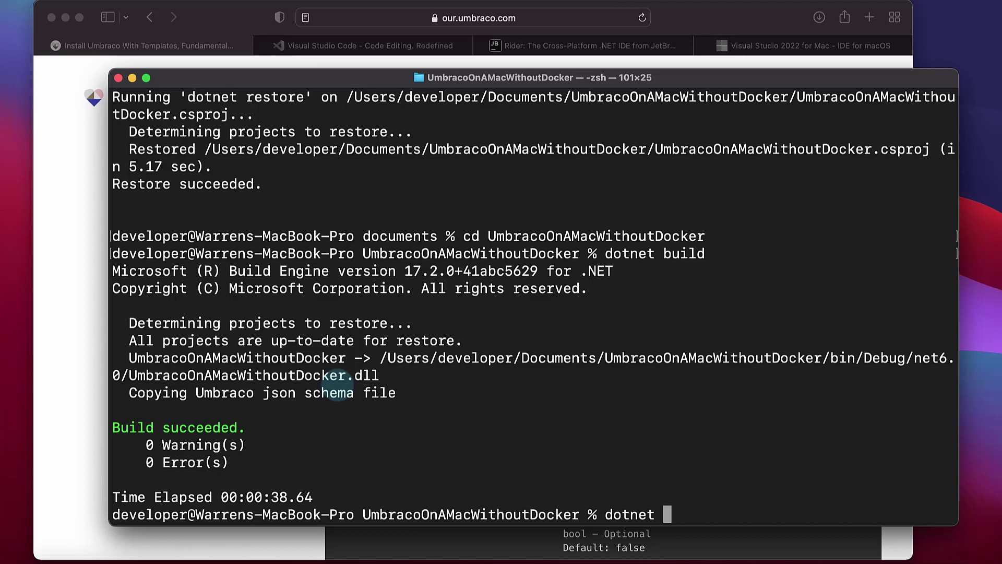
text(run)
key(Return)
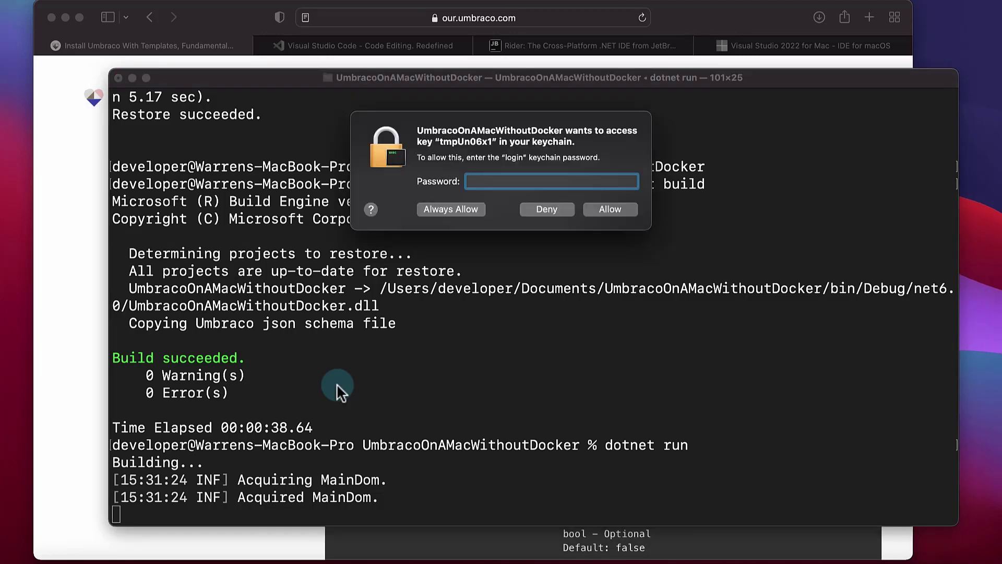
click(497, 182)
text(•••••••••)
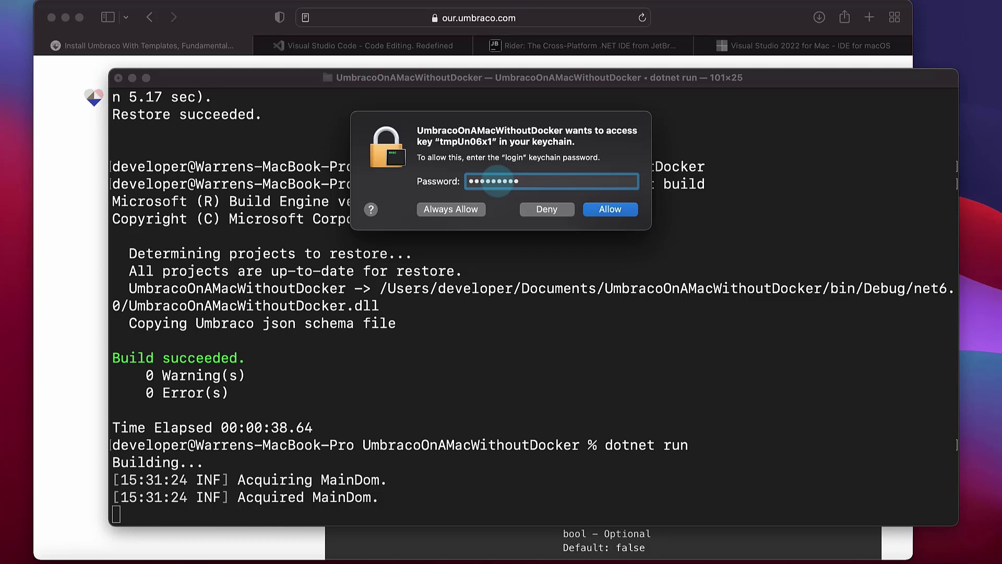
click(440, 209)
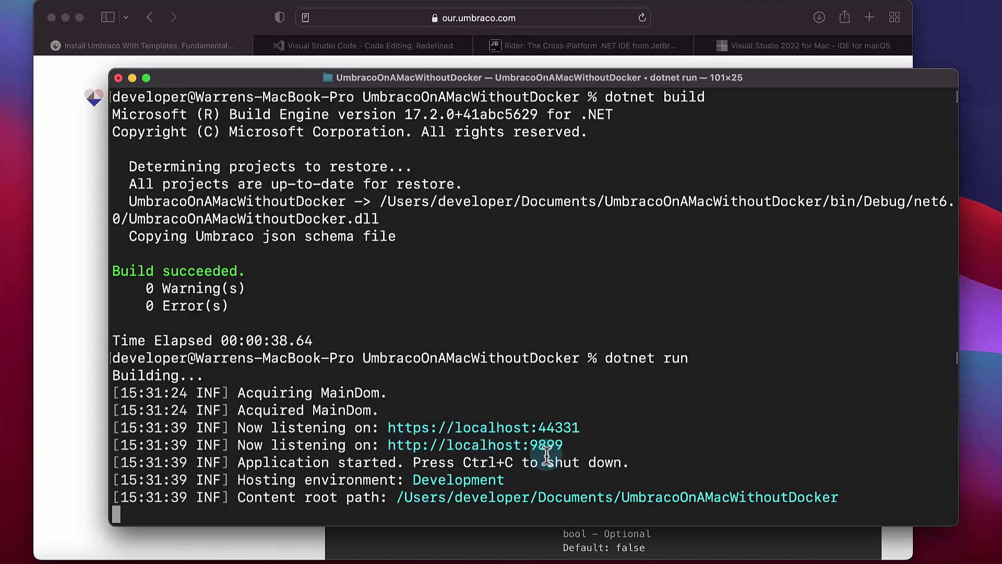
drag(633, 425, 386, 423)
key(super+c)
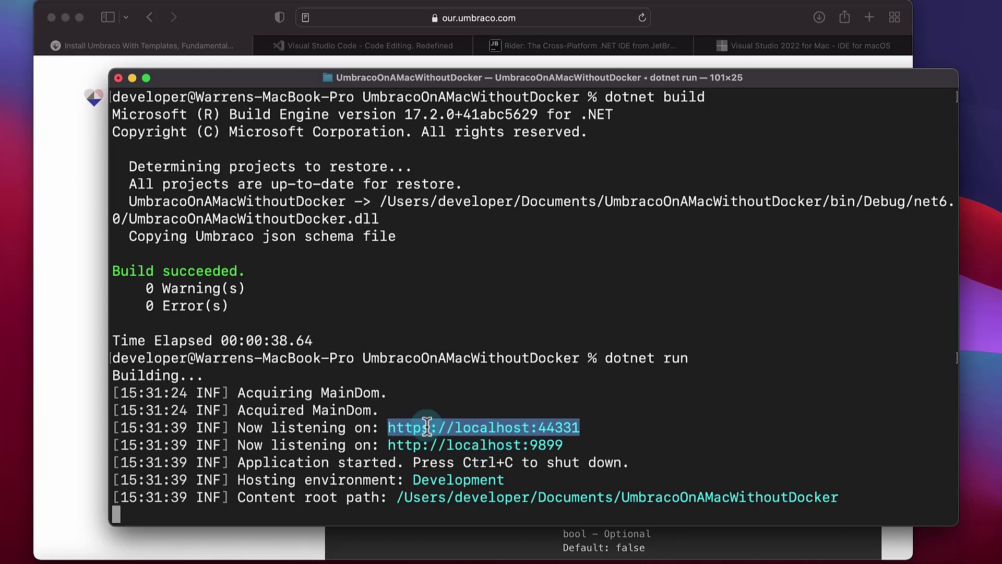
click(54, 262)
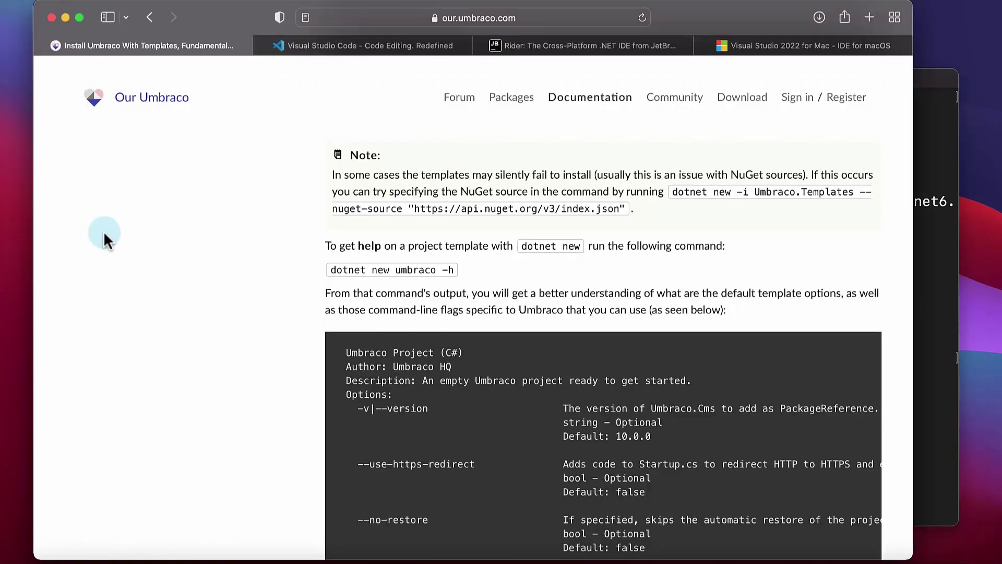
key(super+t)
key(super+v)
key(Return)
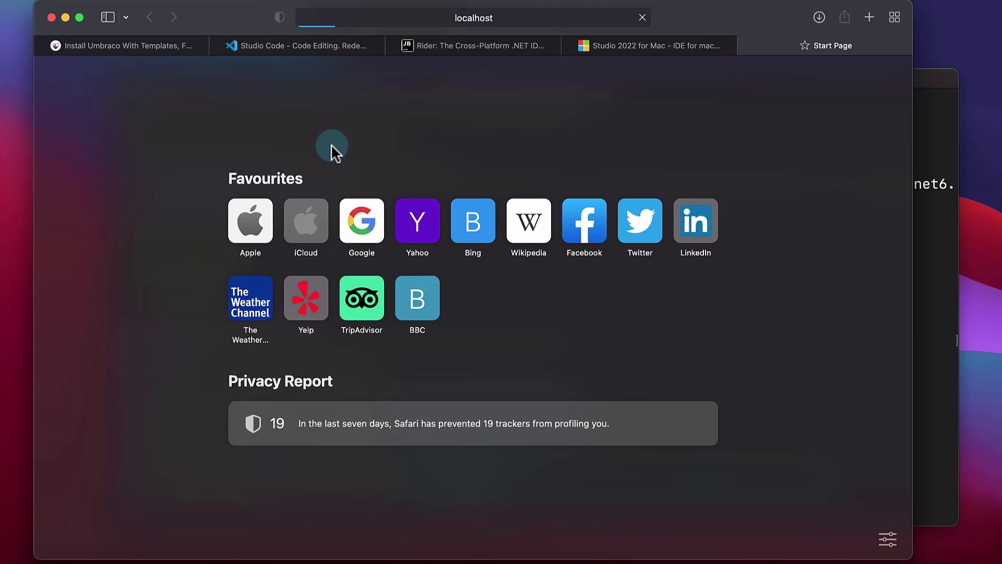
key(super+Tab)
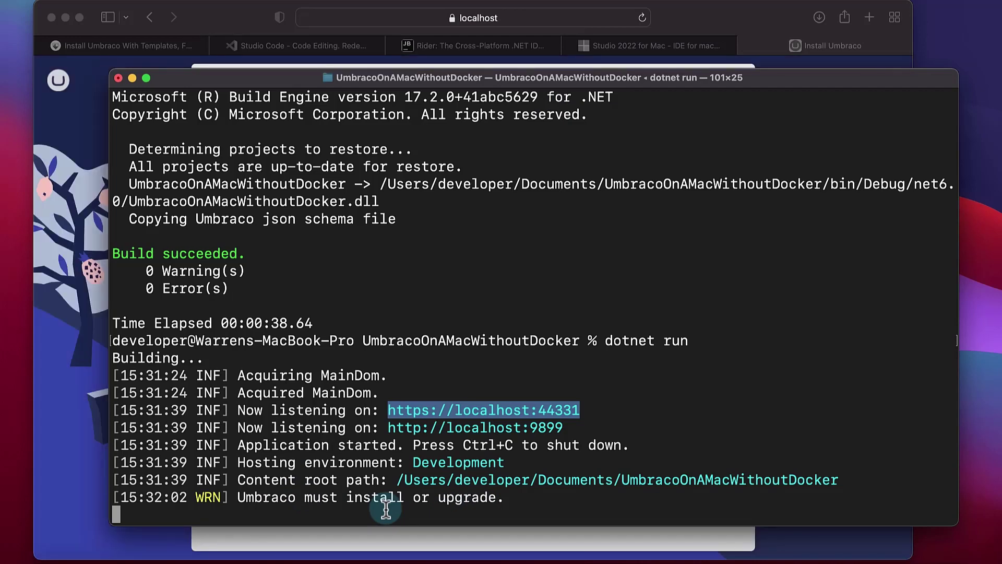
click(75, 421)
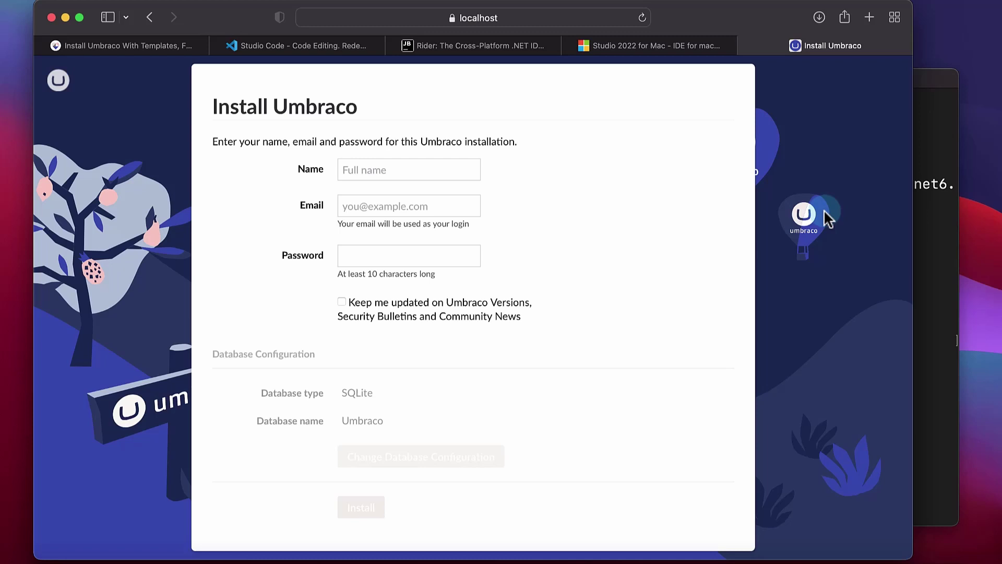
Enter the administrator's full name, e-mail address and a password of at least 10 characters
click(412, 170)
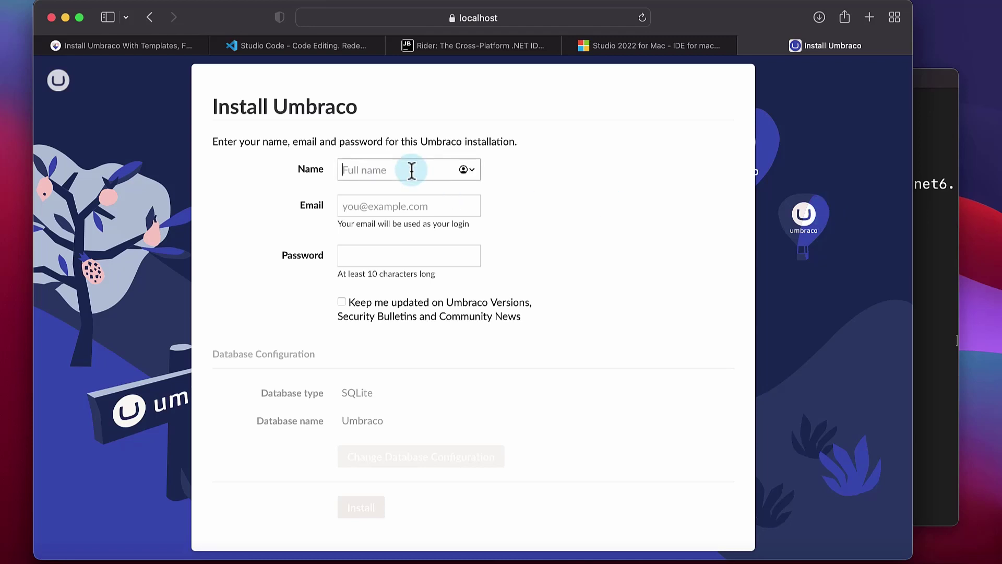
text(Warren Buckley)
key(Tab)
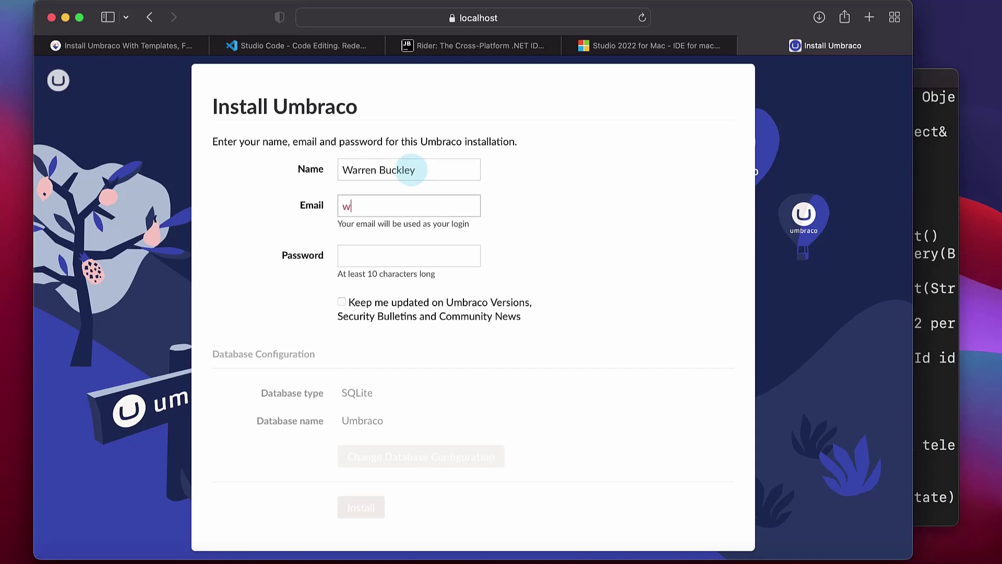
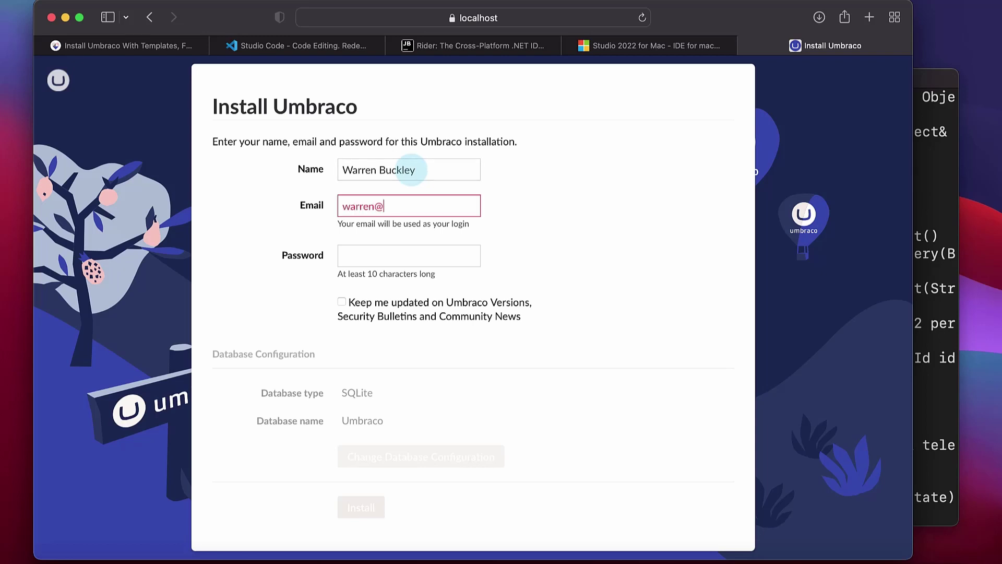
key(Tab)
text(p)
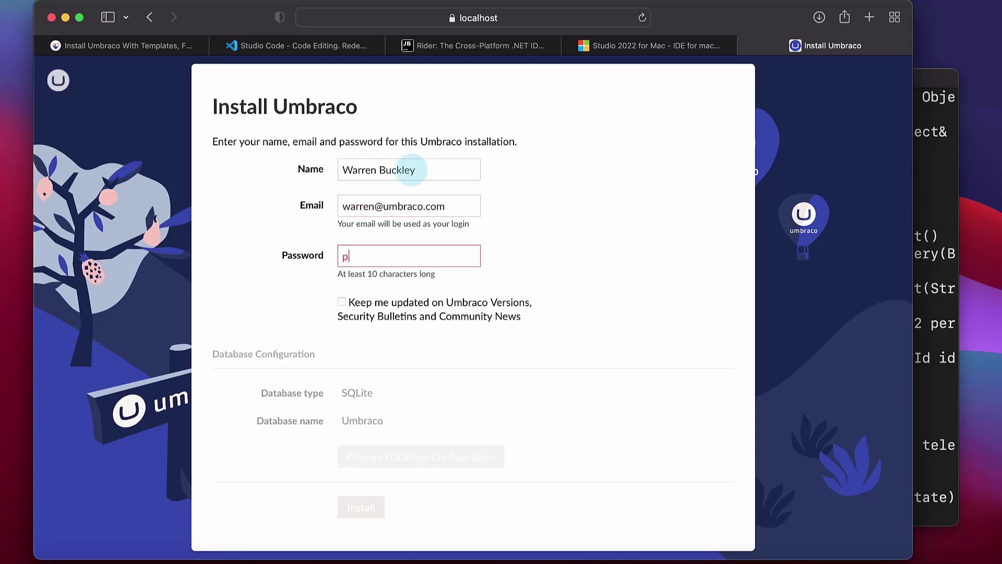
text(assword1234)
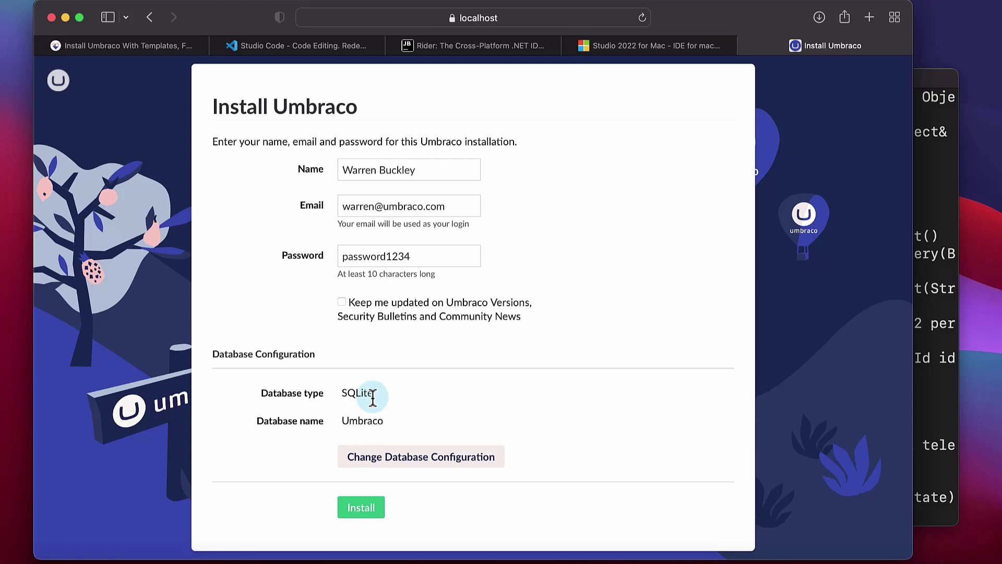
Run the Umbraco install, check the Terminal log, then return to Safari while the back office loads
click(379, 506)
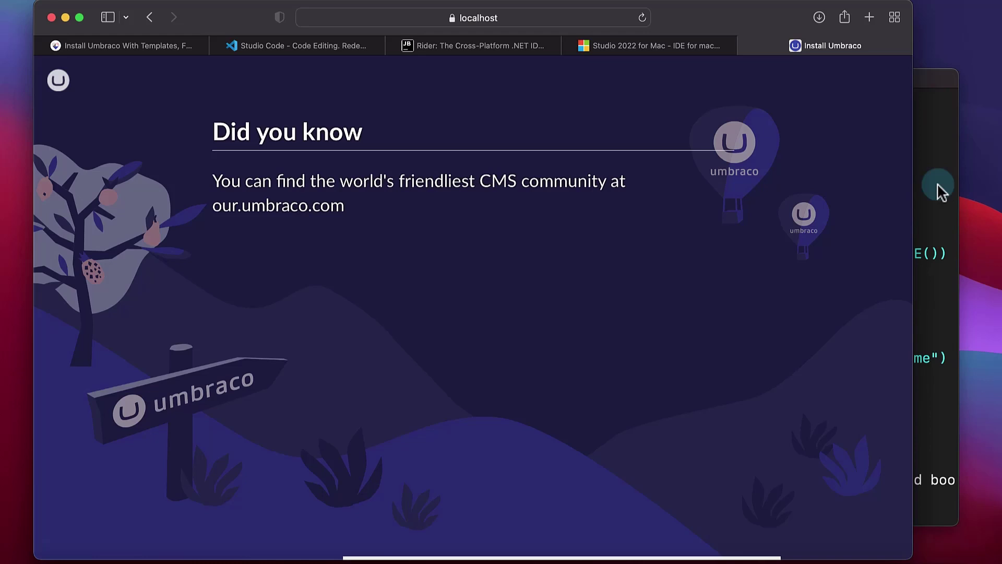
drag(932, 83, 960, 83)
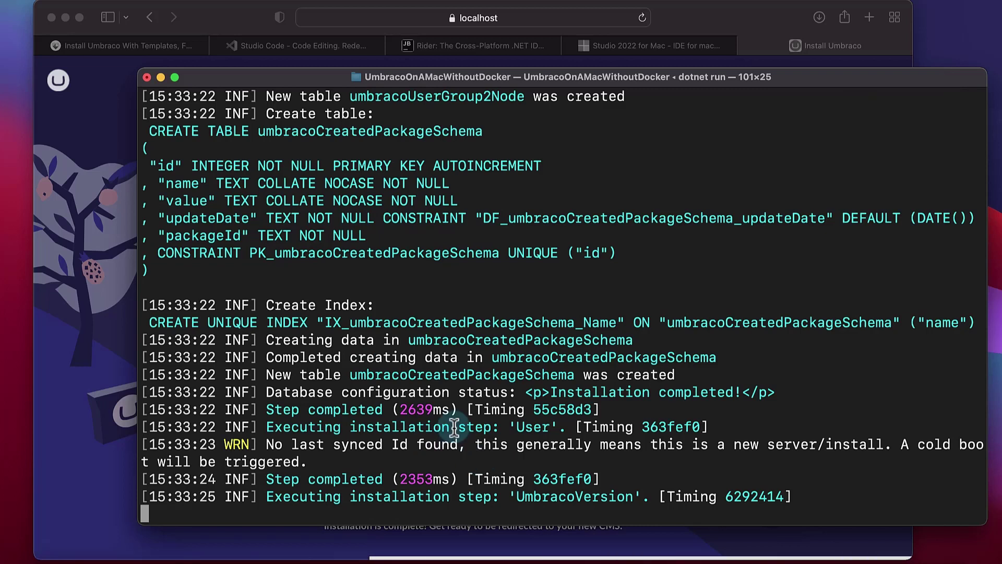
scroll(454, 427, up, 1)
scroll(454, 427, down, 1)
click(99, 438)
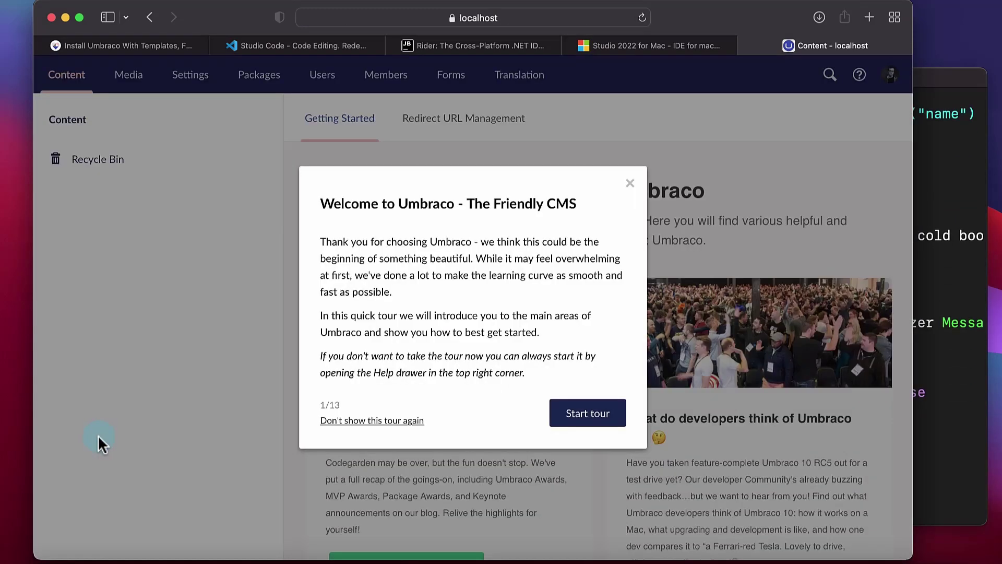
In Settings, create a Document Type with Template named Home with the house icon
click(383, 421)
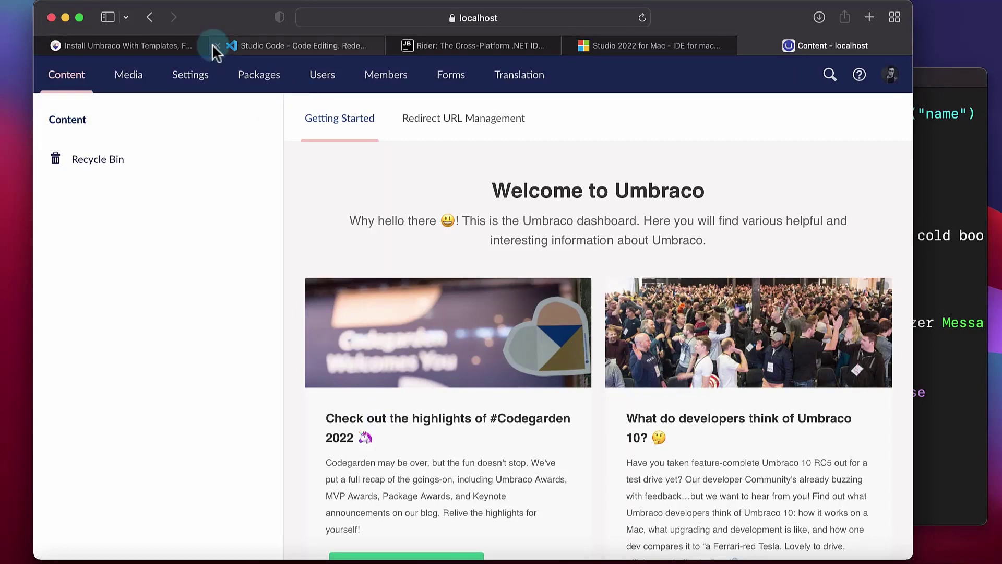
click(188, 81)
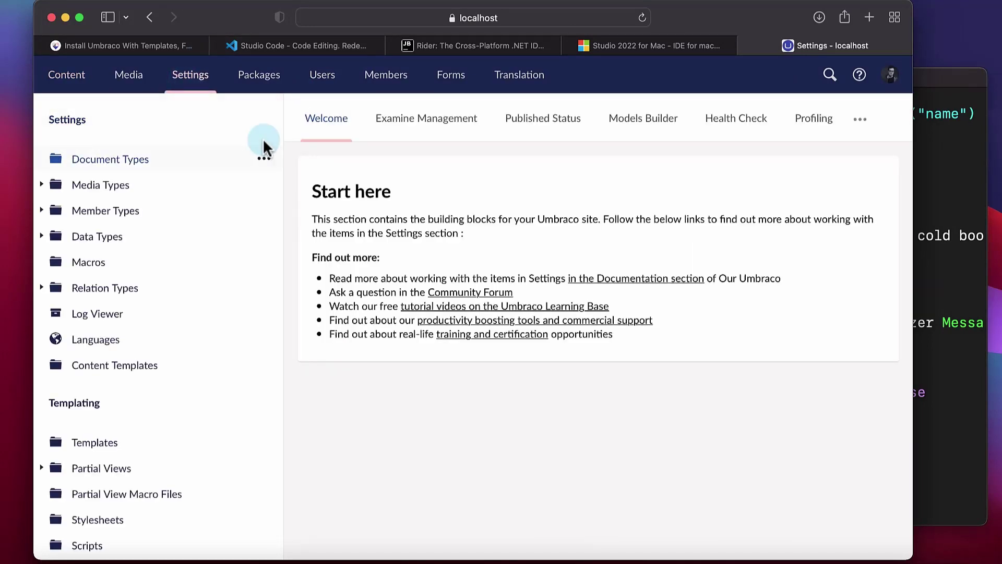
click(265, 161)
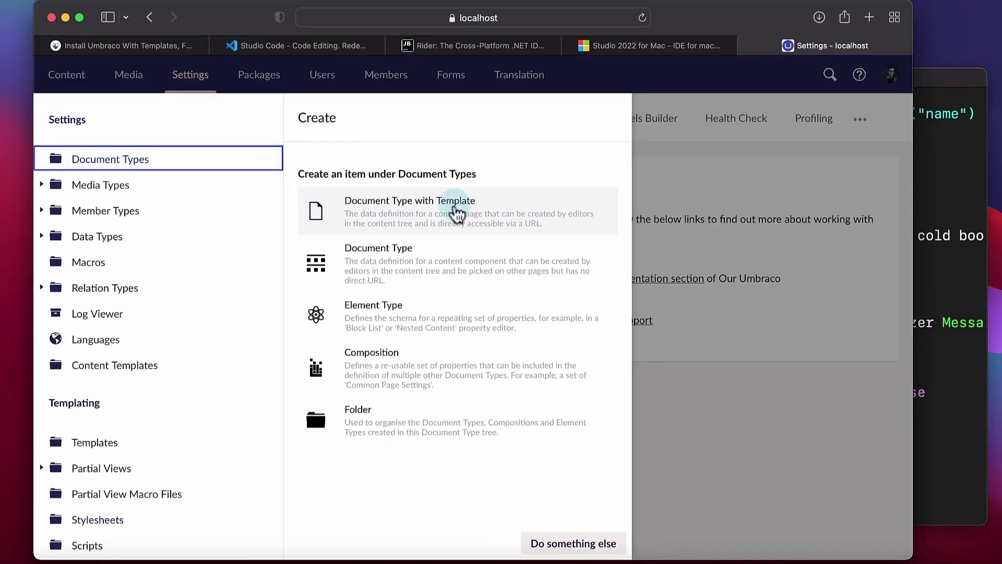
click(392, 224)
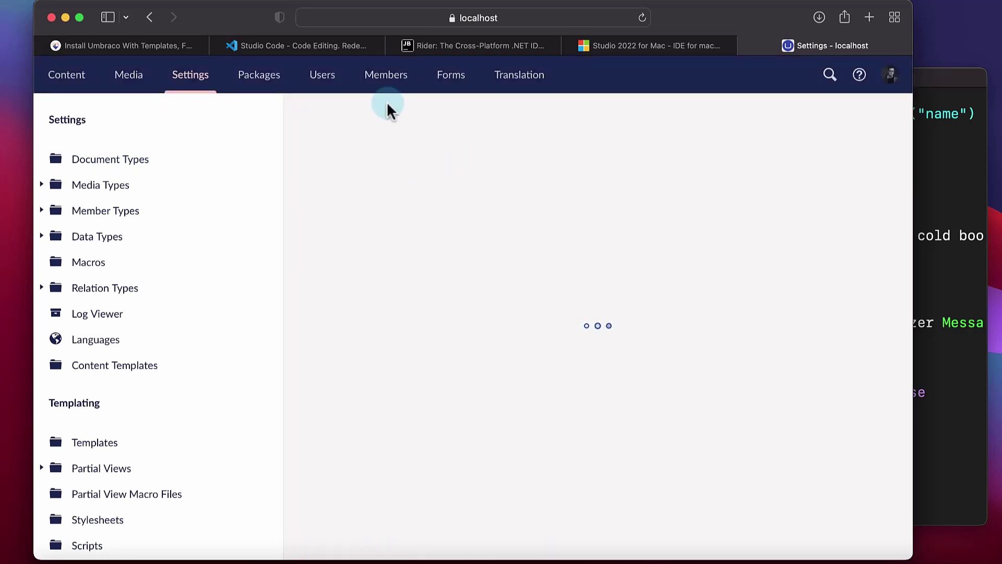
click(402, 112)
text(Home)
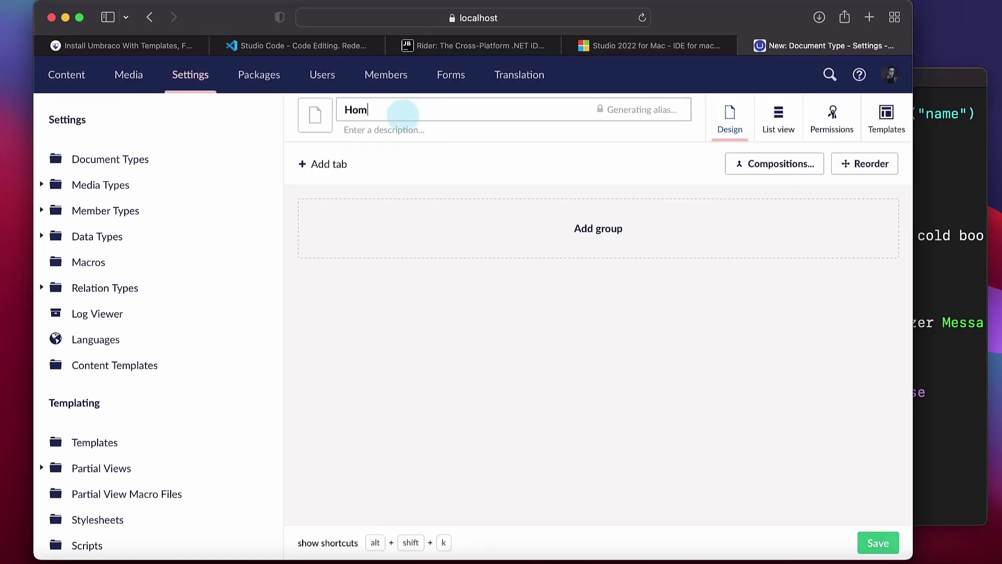
click(320, 118)
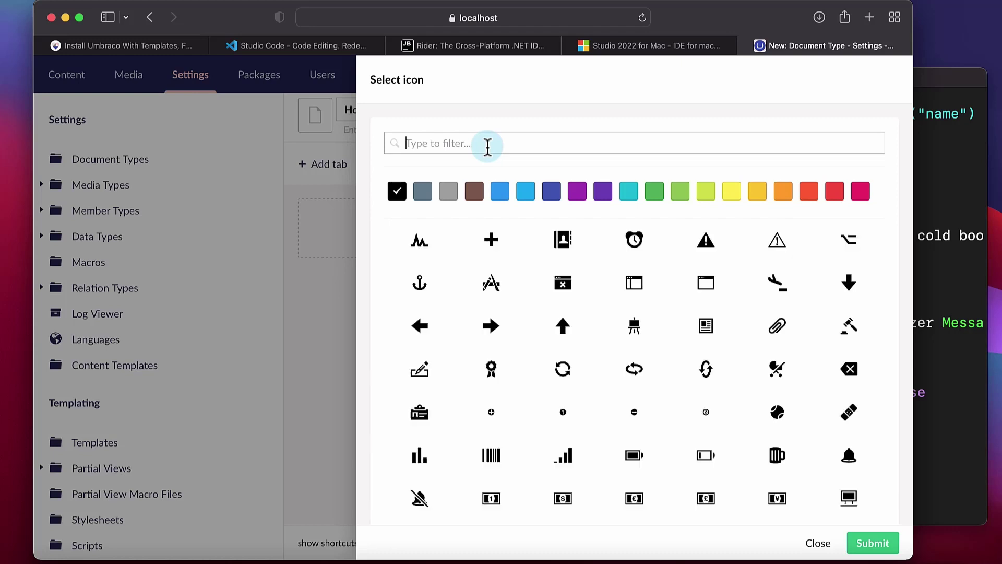
text(home)
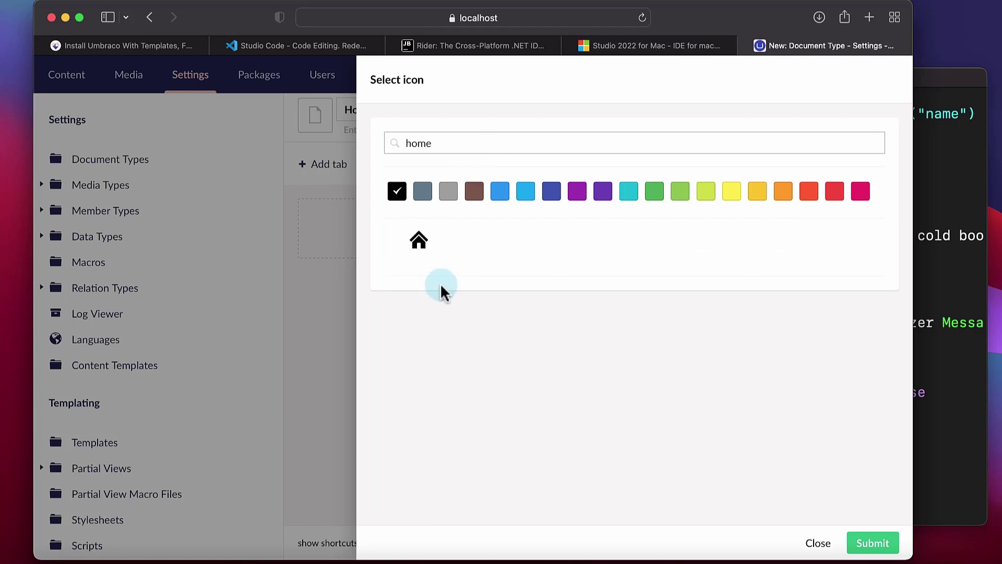
click(424, 256)
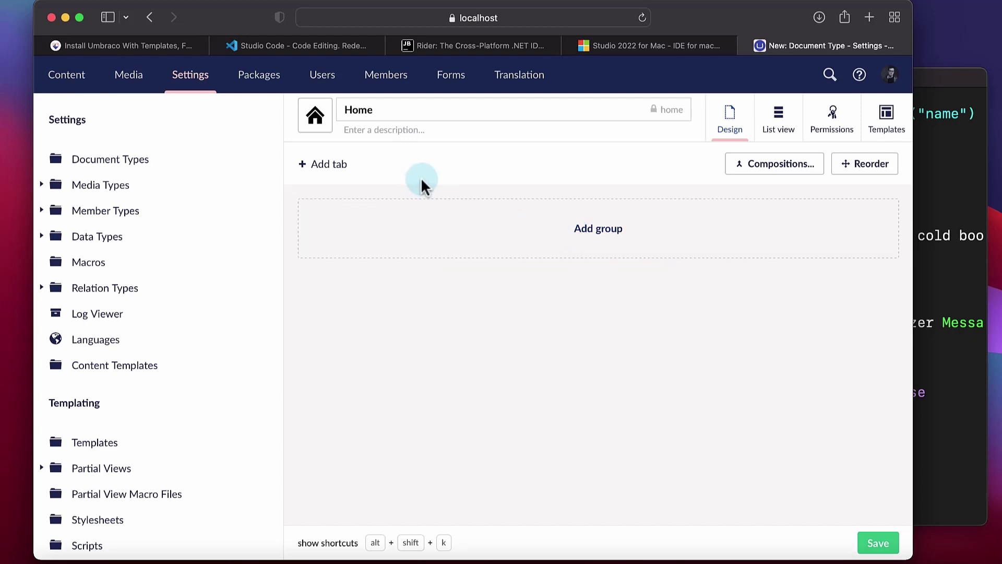
Add a Content group holding a Header property using the Textbox Textstring editor
click(605, 237)
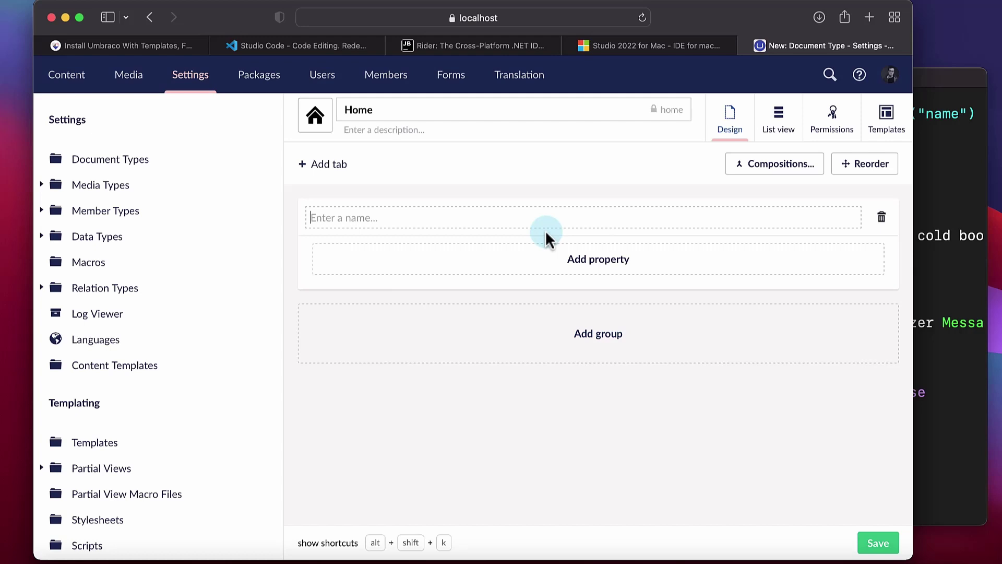
text(Content)
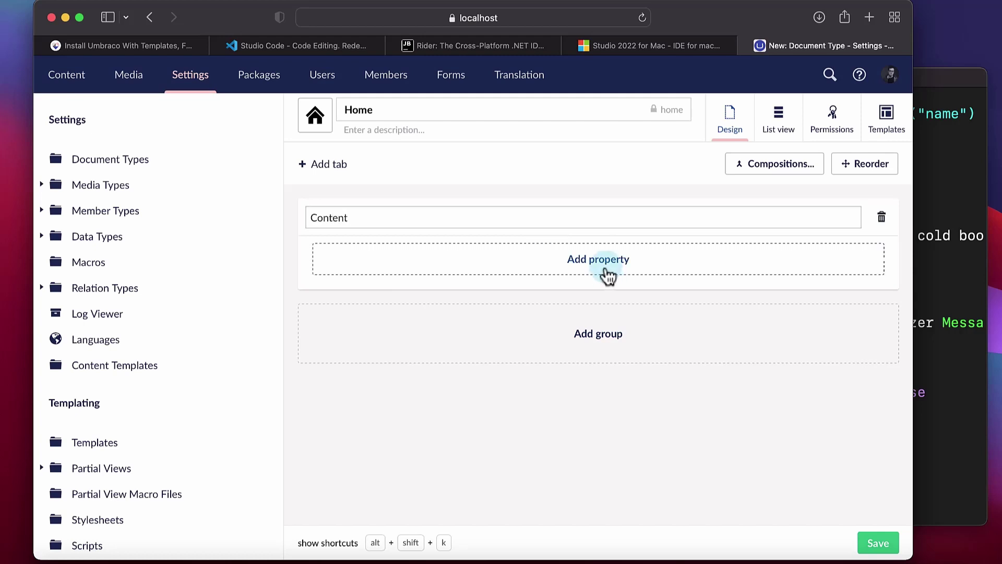
click(604, 266)
text(Header)
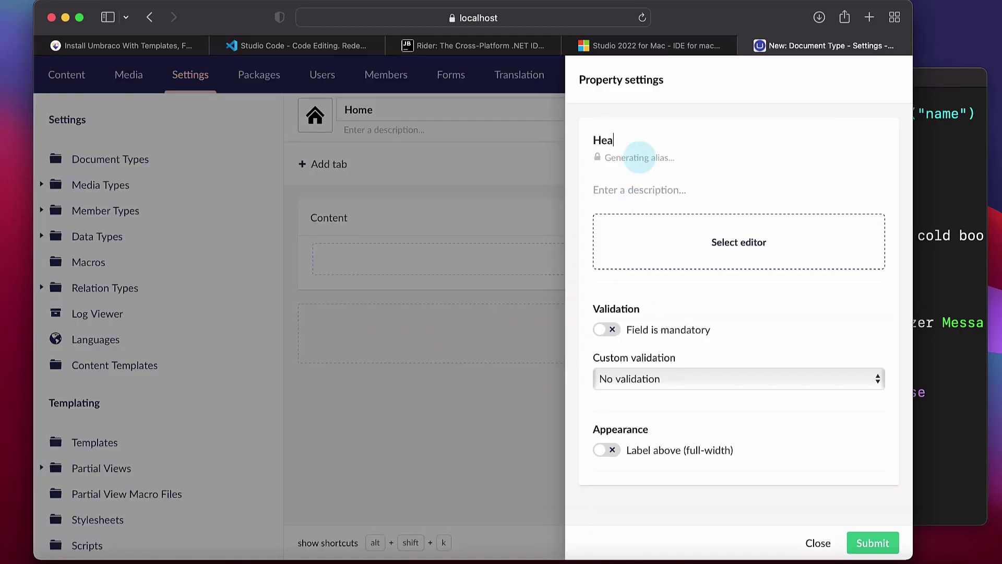
click(683, 234)
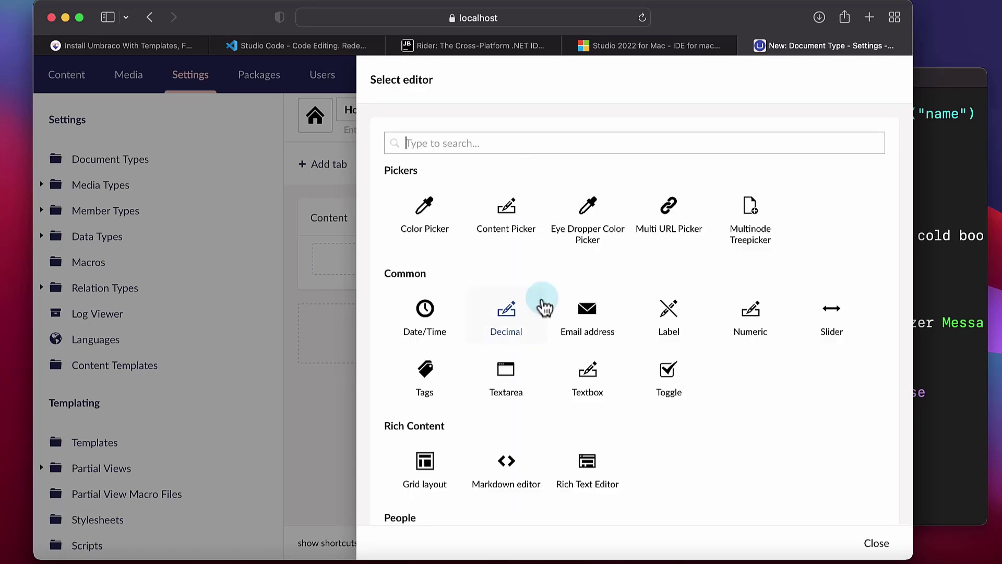
click(596, 370)
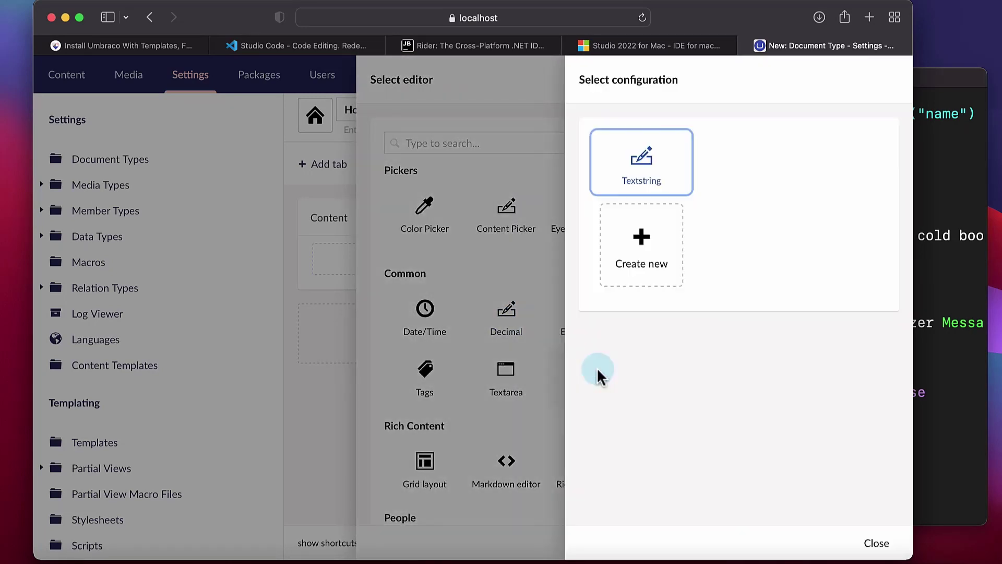
click(647, 161)
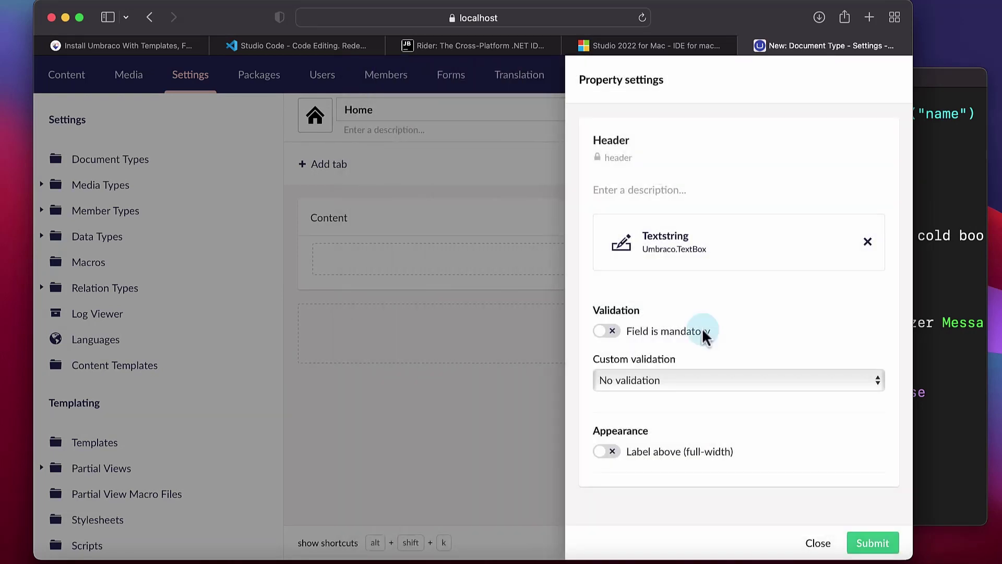
click(872, 546)
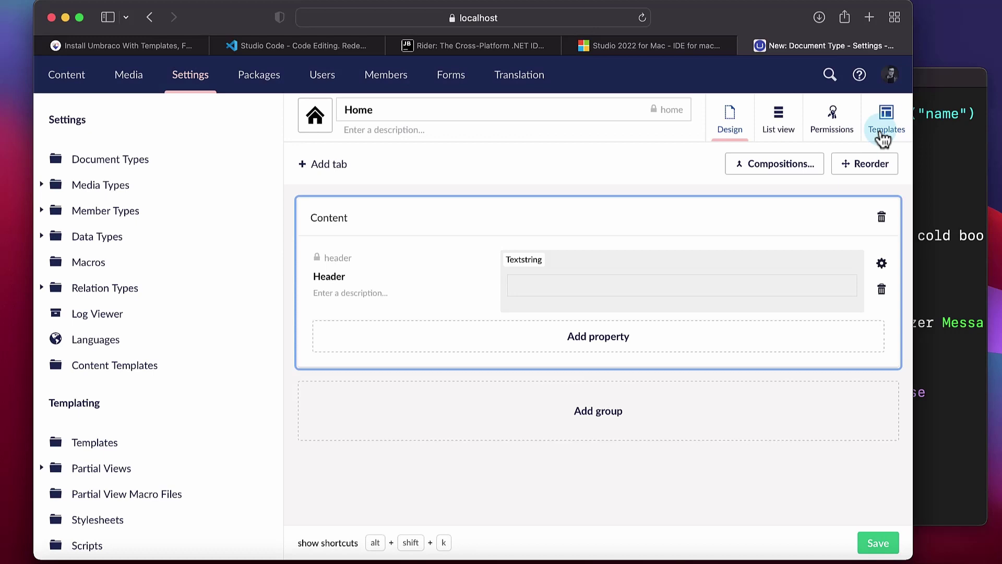
Turn on 'Allow as root' in the Home document type's Permissions and save it
click(834, 134)
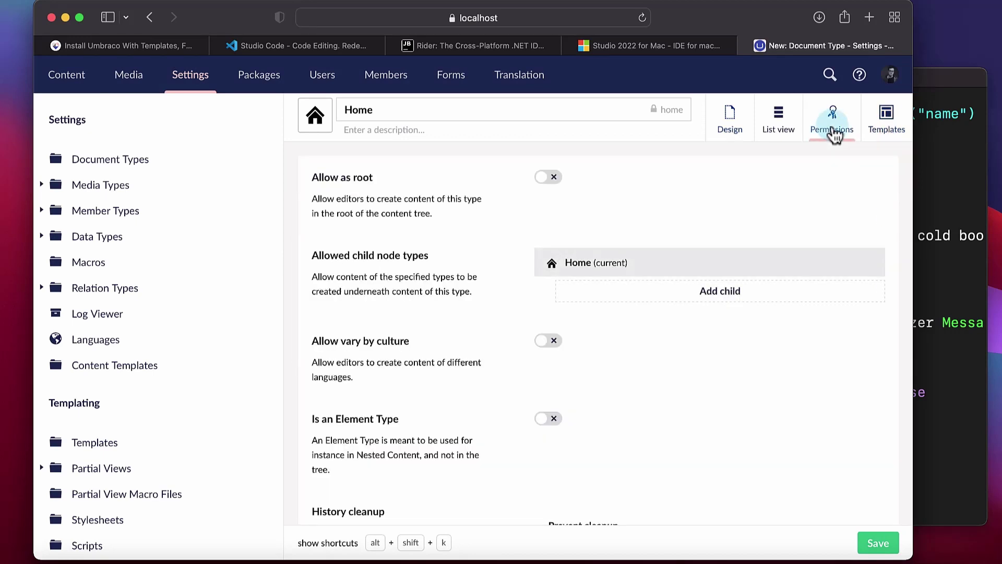
click(556, 179)
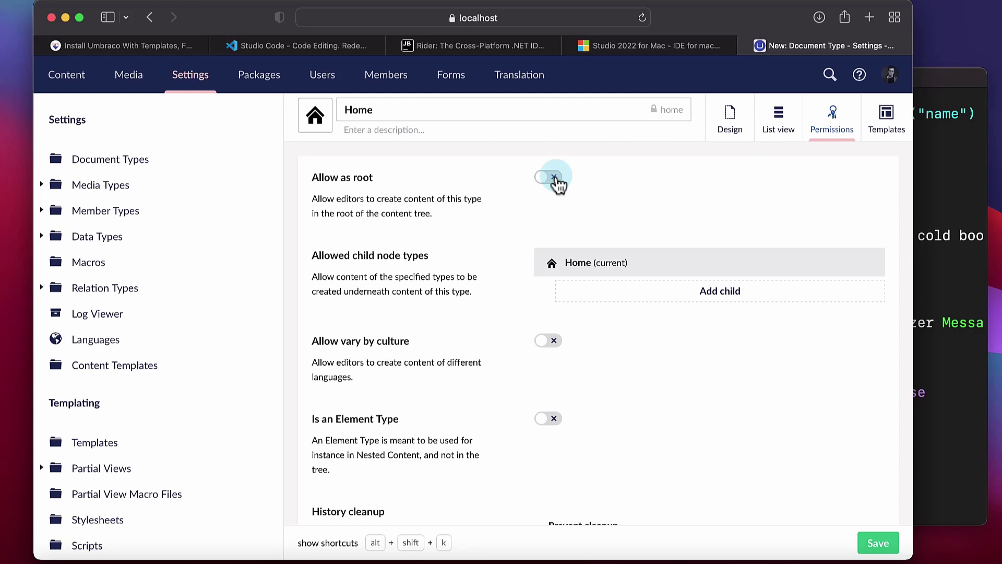
click(555, 179)
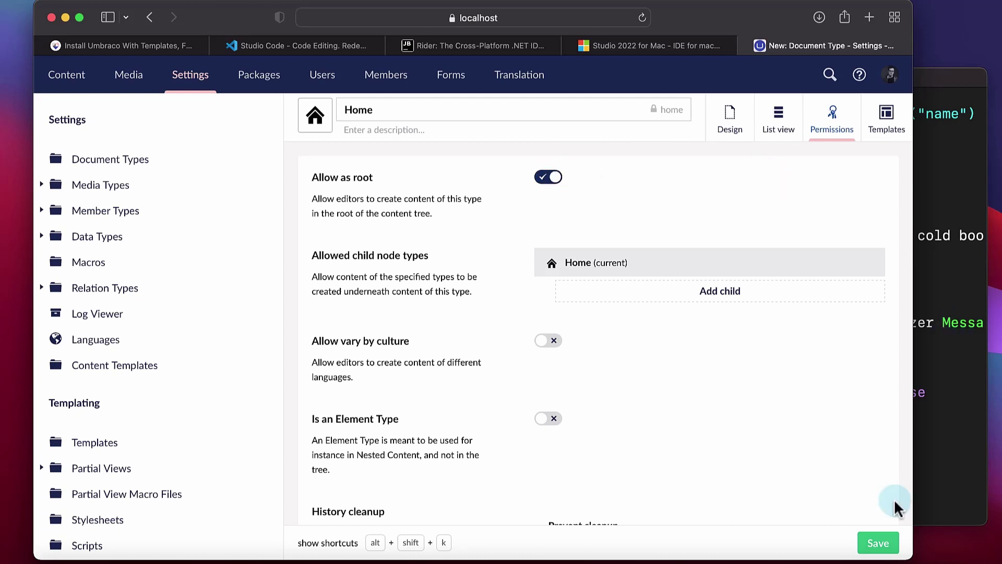
click(876, 546)
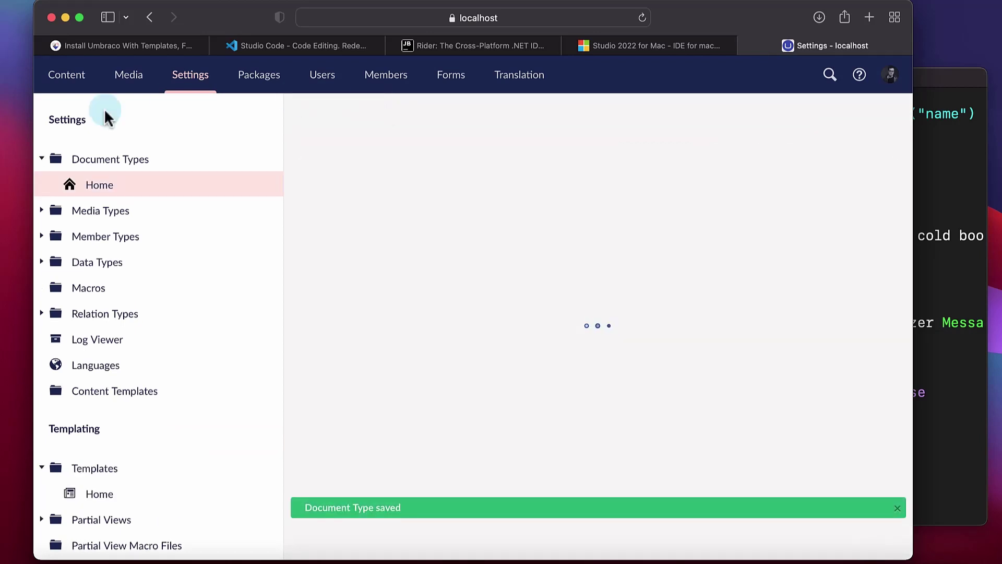
Create a Home page with Header 'Hello from a Mac', save and publish it, and check the server log
click(66, 76)
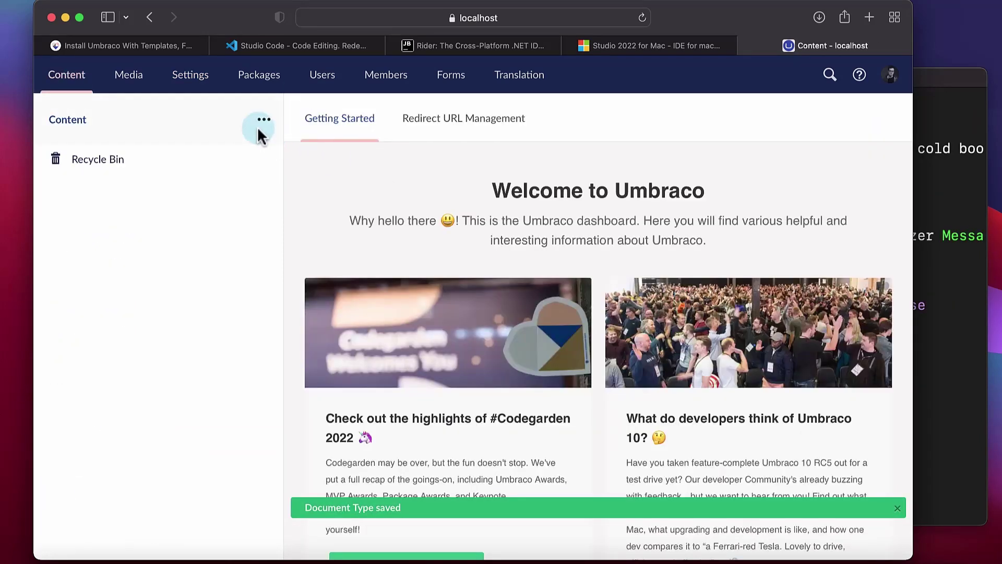
click(259, 127)
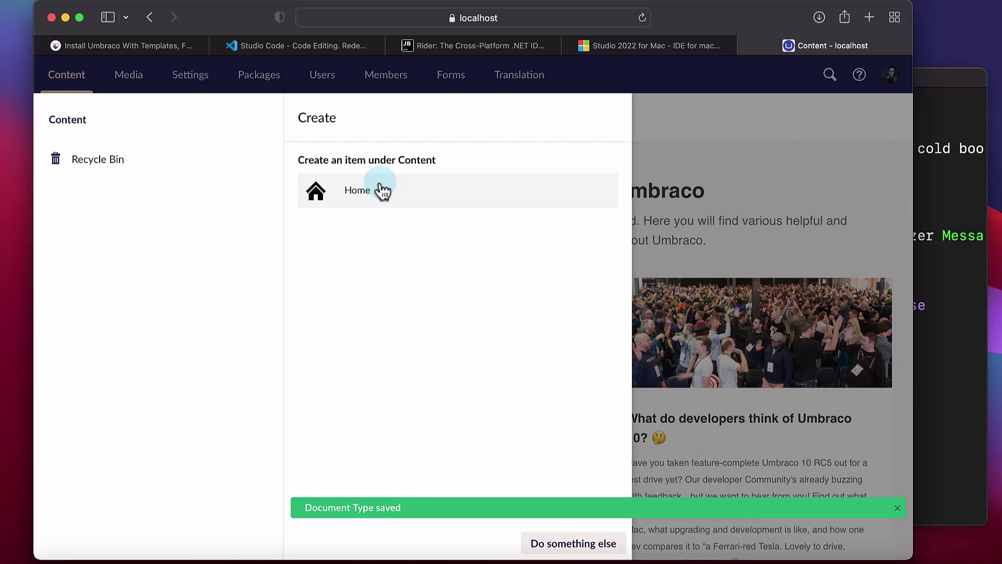
click(383, 190)
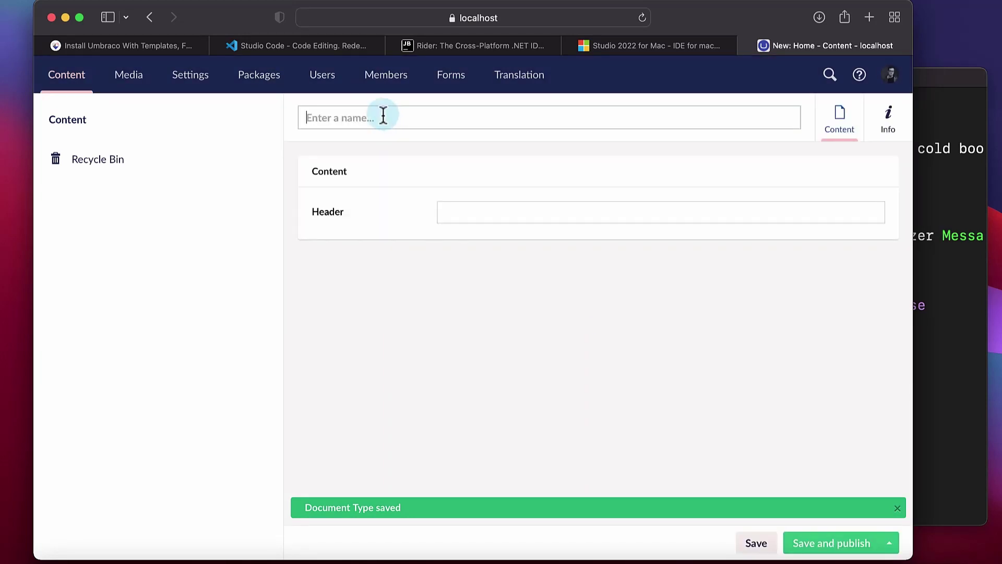
text(Home)
key(Tab)
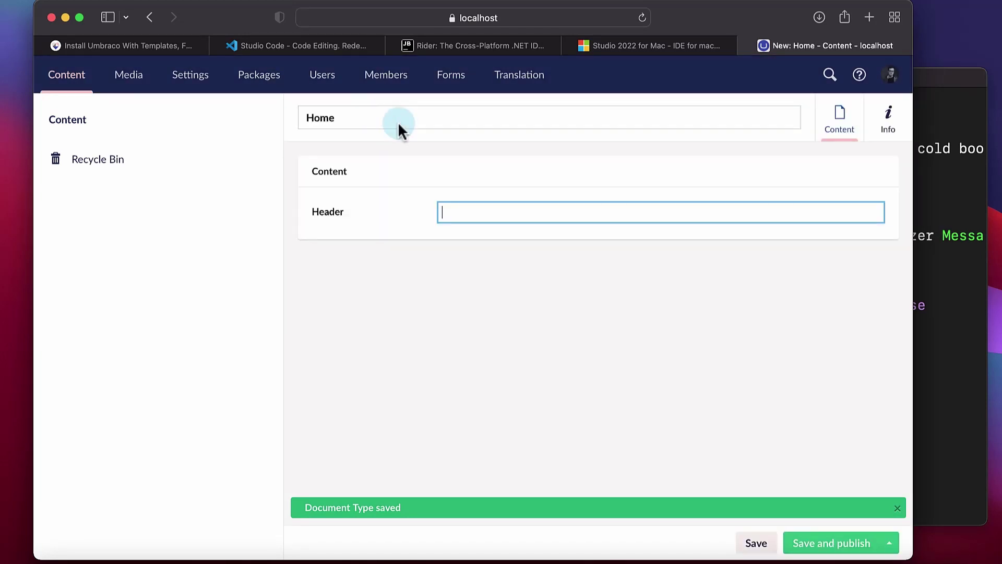
text(Hello from )
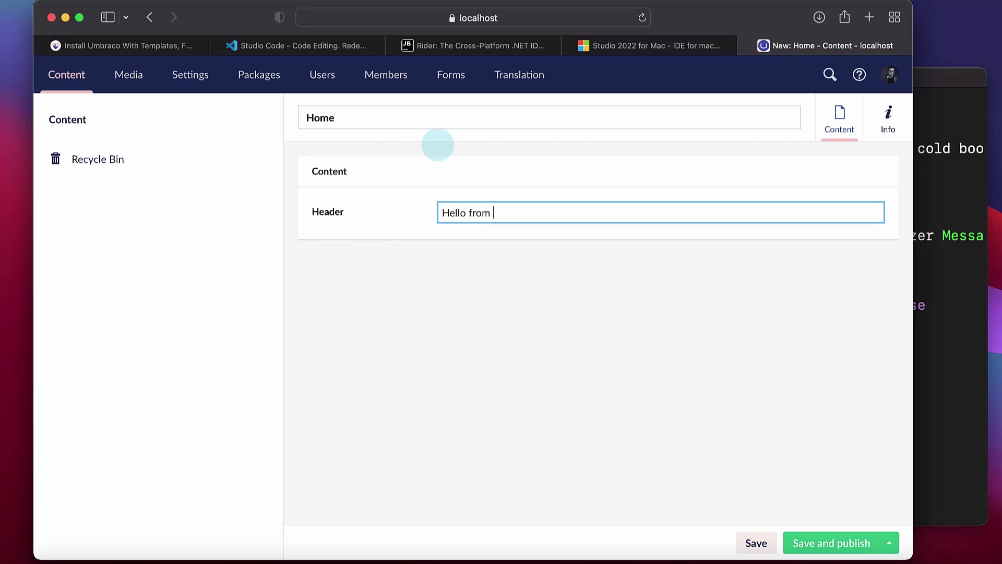
text(a Mac)
click(842, 545)
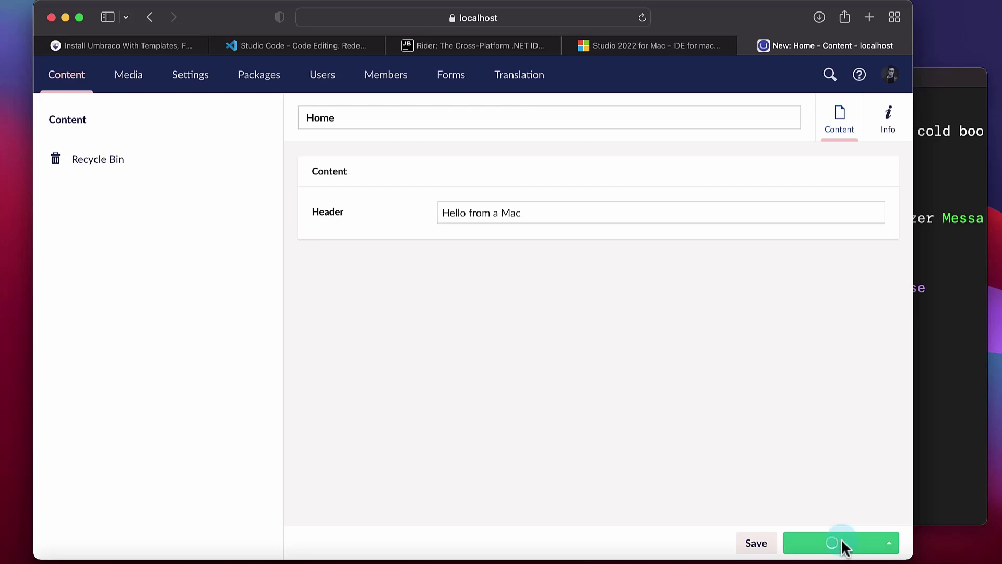
click(948, 457)
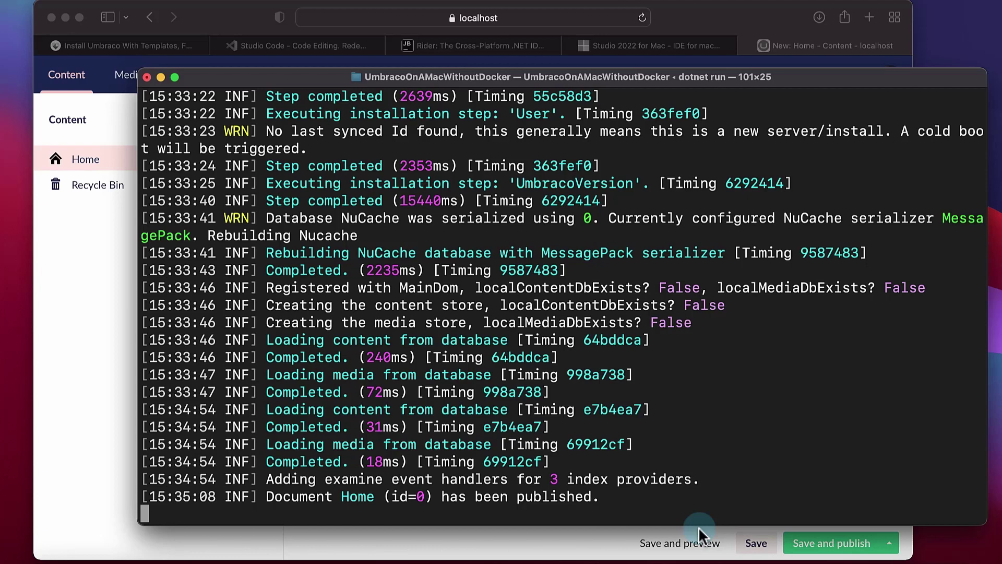
Open the Home page's Info tab and launch the '/' link in a new tab
click(85, 410)
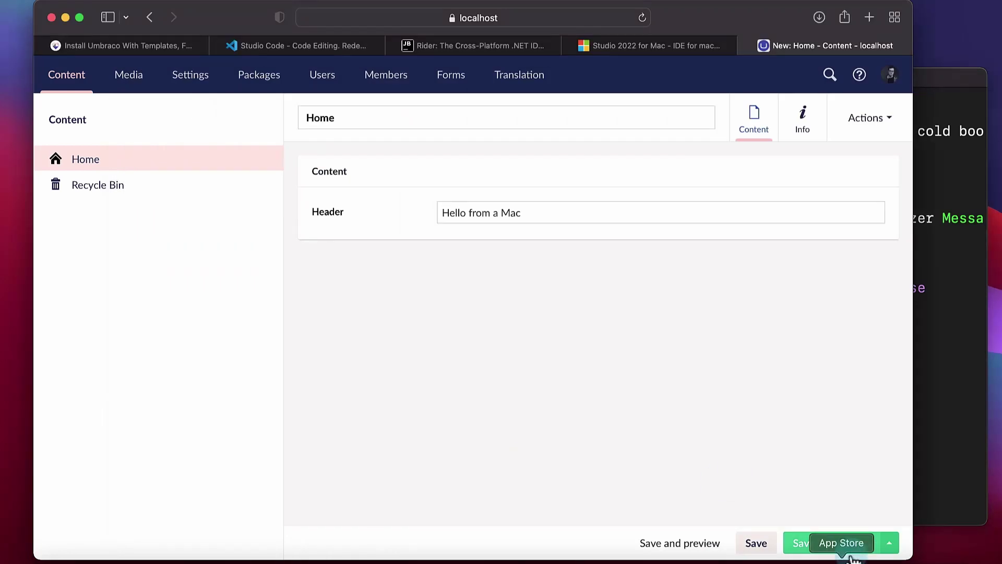
click(802, 116)
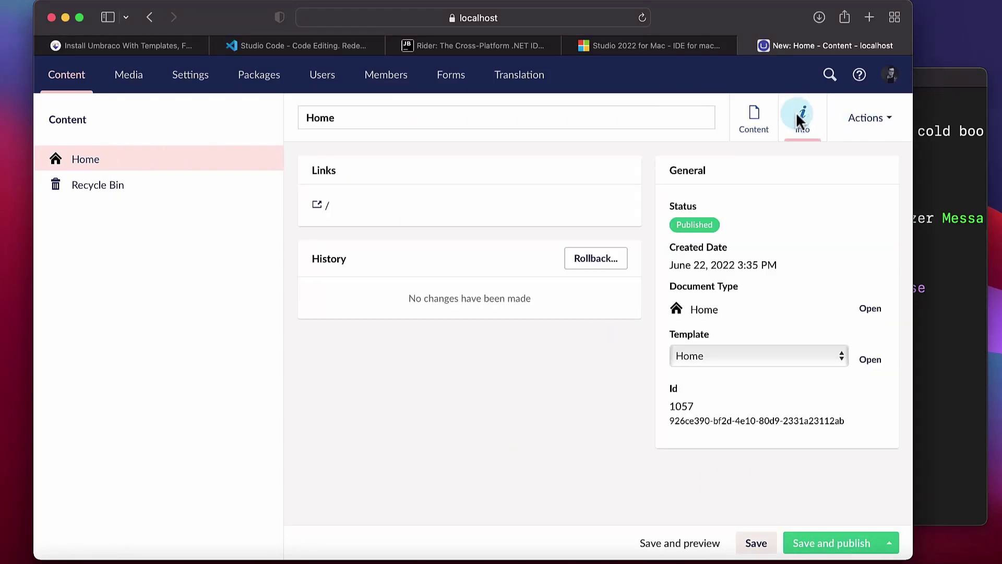
click(330, 206)
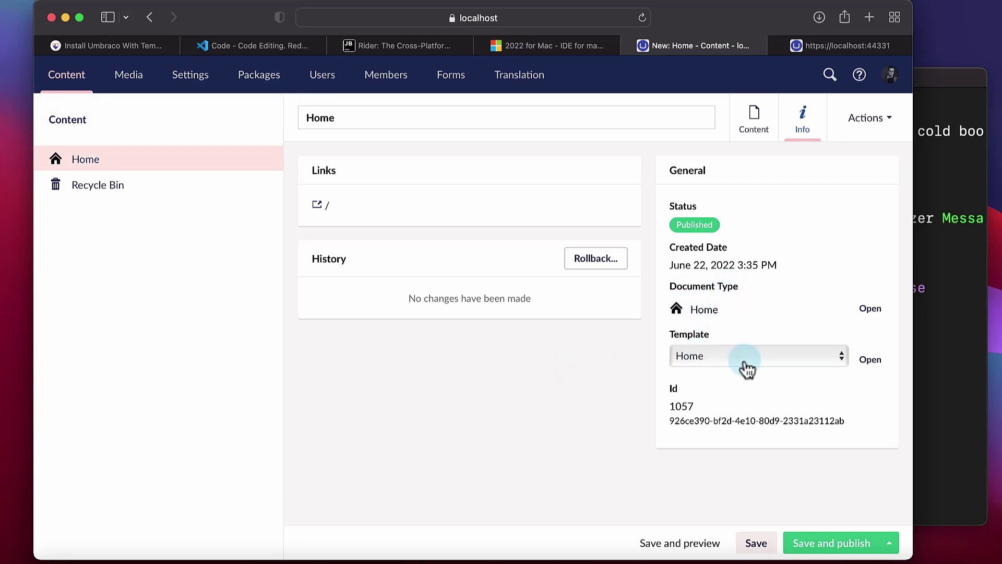
Open the Home template and add an '<h1>Hello</h1>' line below the code block
click(870, 359)
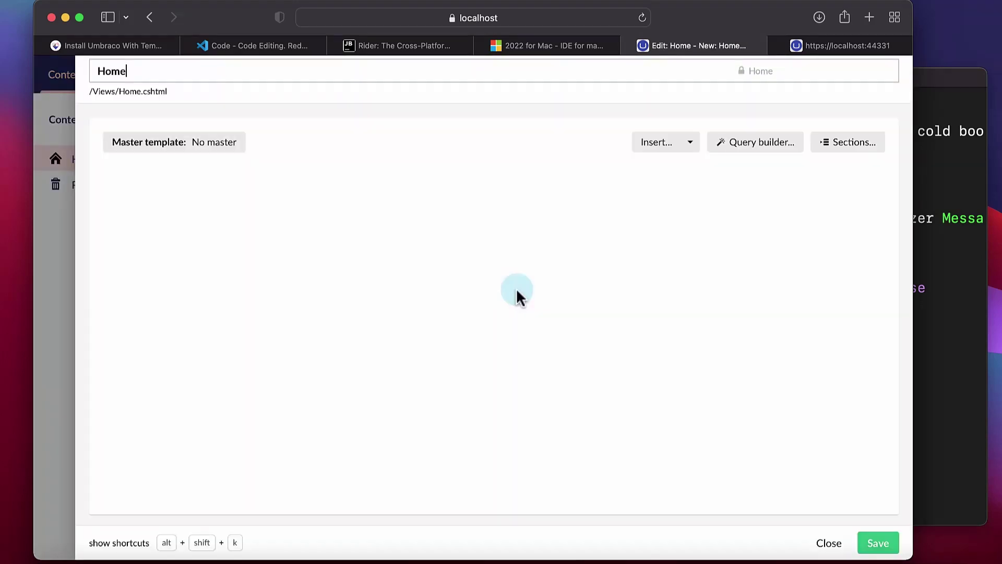
key(Return)
key(Return)
text(<h1)
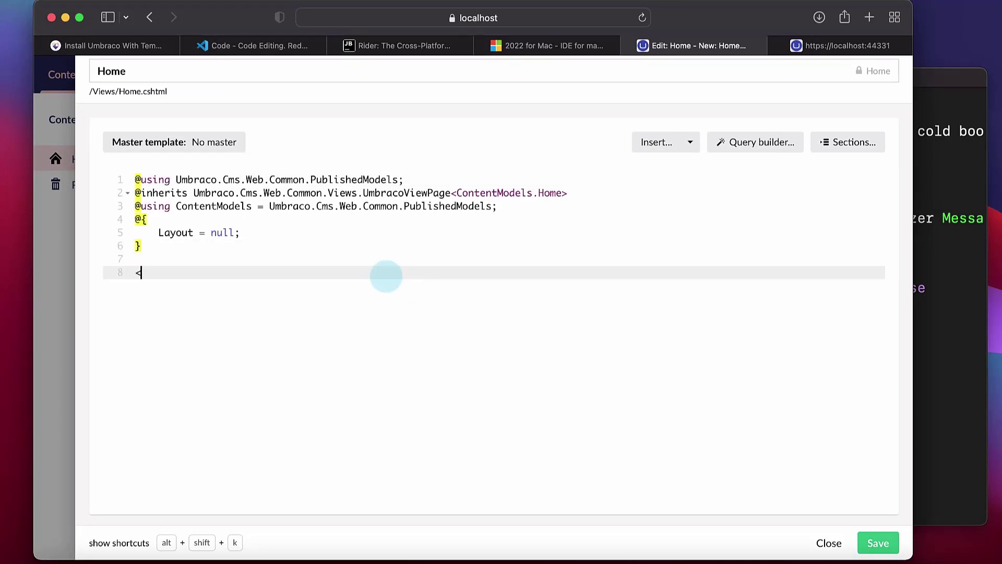
key(BackSpace)
key(BackSpace)
key(BackSpace)
text(<html>)
key(BackSpace)
key(BackSpace)
key(BackSpace)
key(BackSpace)
text(1>)
key(Right)
key(Right)
key(Right)
key(Right)
key(Right)
key(shift+Right)
key(shift+Right)
key(shift+Right)
key(shift+Right)
key(shift+Right)
key(shift+Right)
key(shift+Right)
key(BackSpace)
key(Left)
key(Left)
key(Left)
key(Left)
key(Left)
text(Hello)
key(Right)
key(Right)
key(Right)
key(Right)
key(Right)
key(Return)
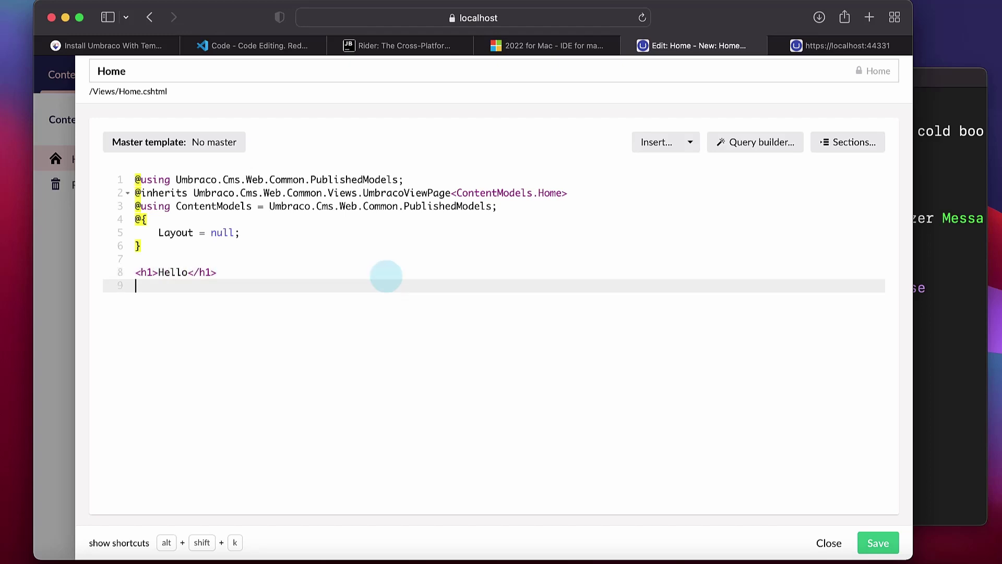
text(<h2>@Model.Header</h2>)
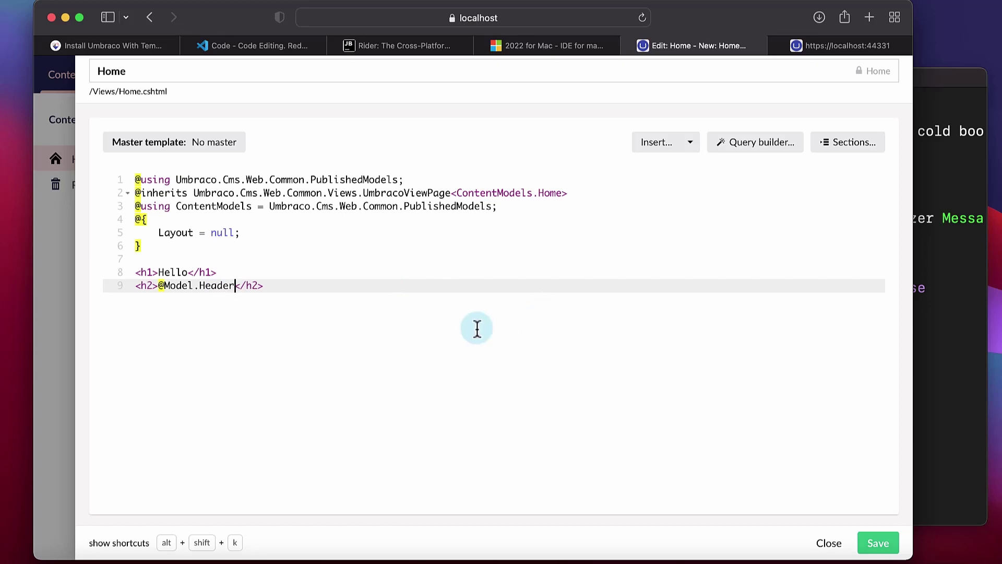
click(729, 402)
click(871, 543)
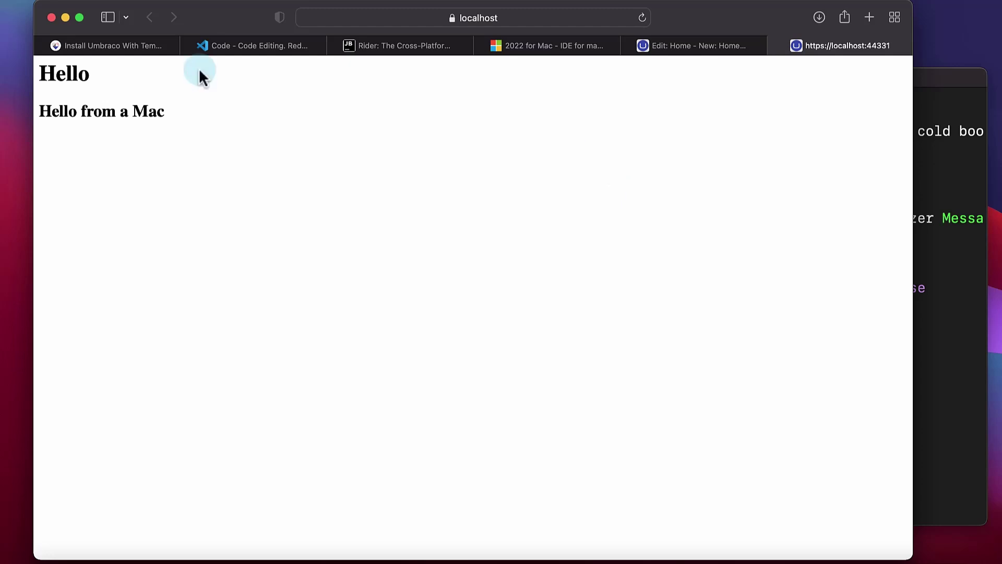
Change the Home Header to 'Hello viewers - have a good one', publish, and reload the site tab
click(683, 50)
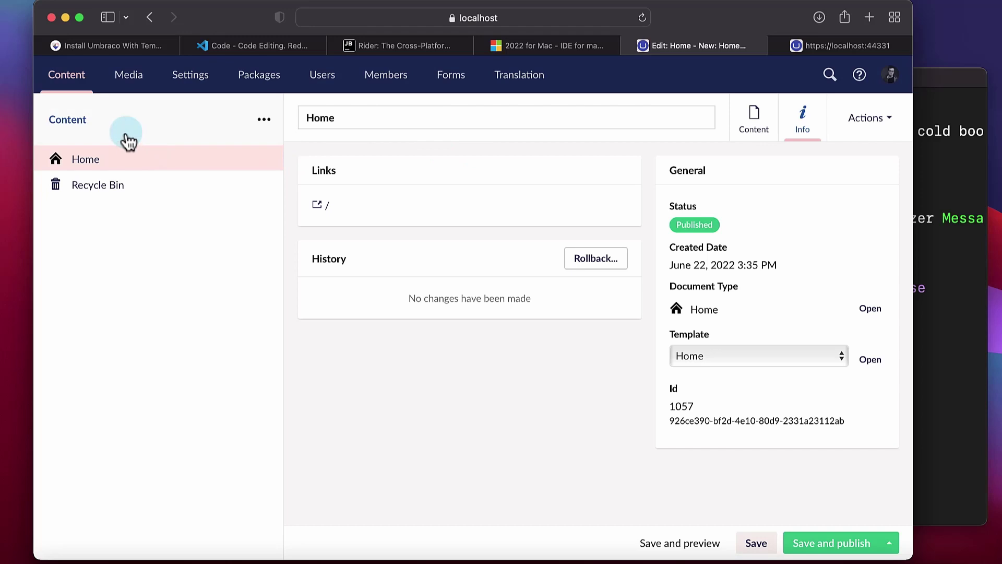
click(85, 130)
click(101, 156)
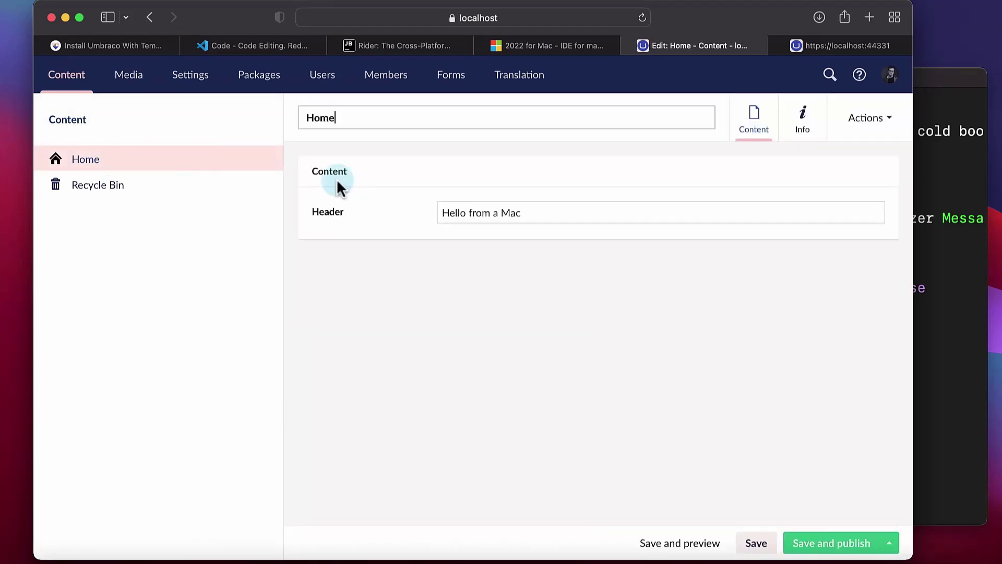
triple_click(559, 214)
text(Hell)
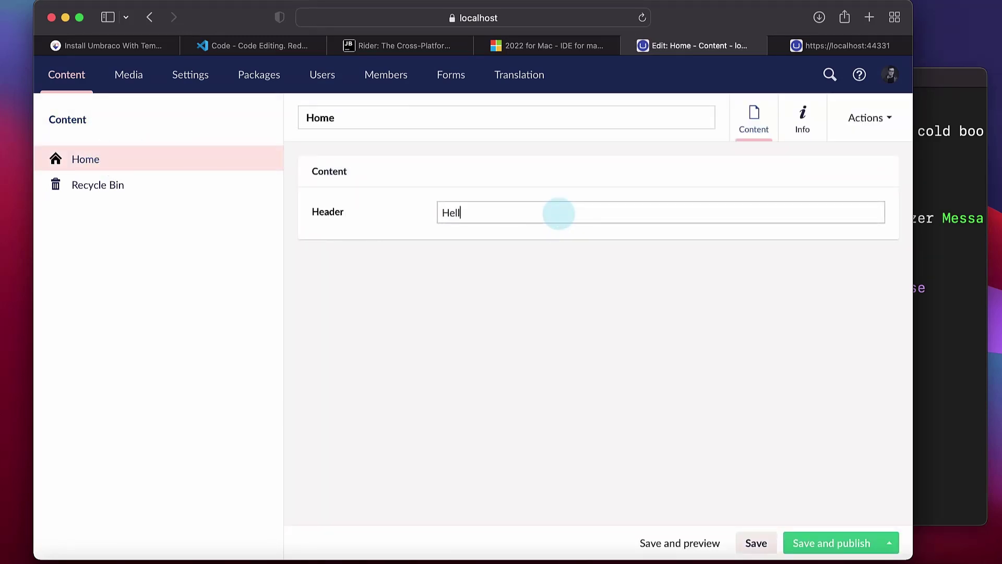
text(o viewers - have a good one)
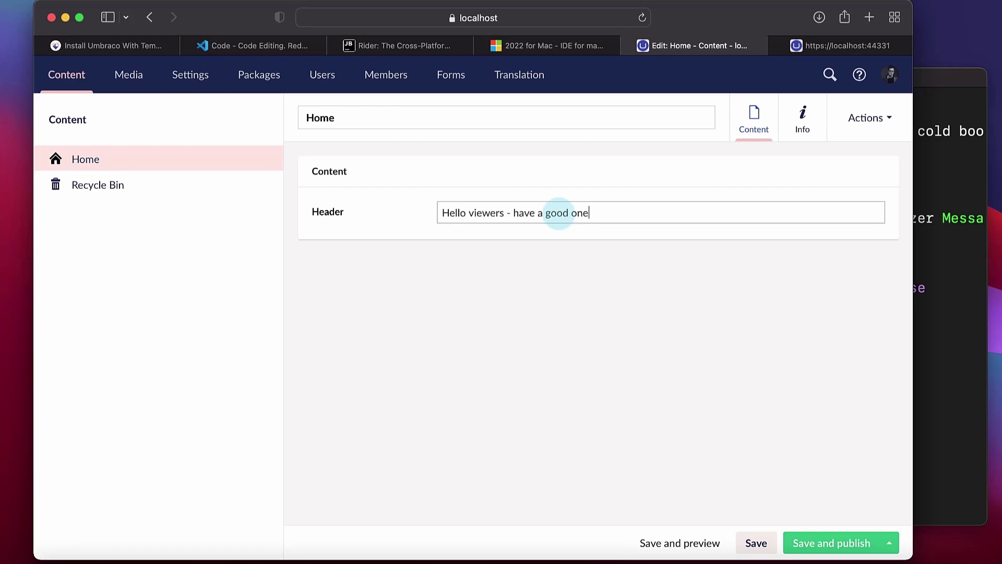
click(857, 545)
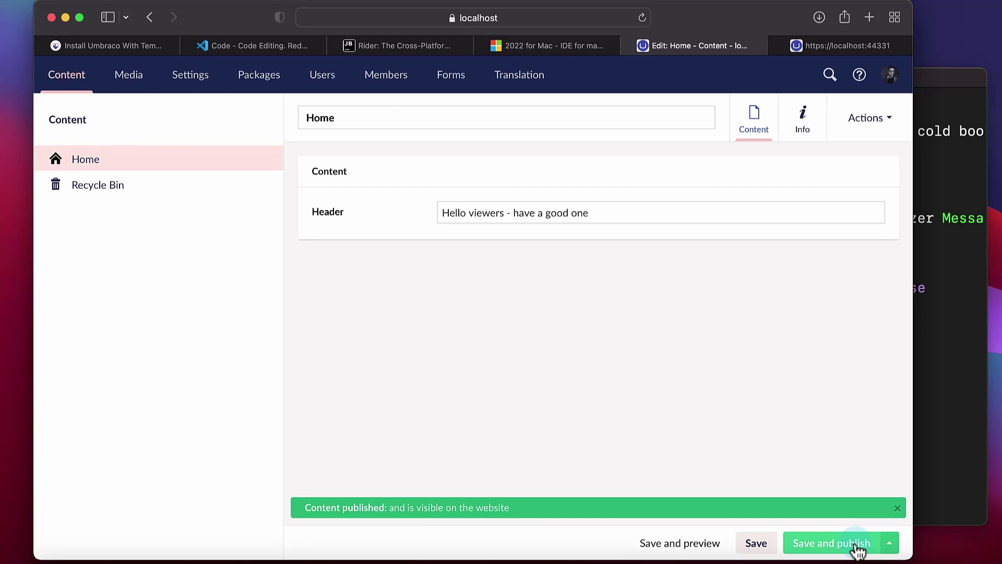
click(834, 46)
key(super+r)
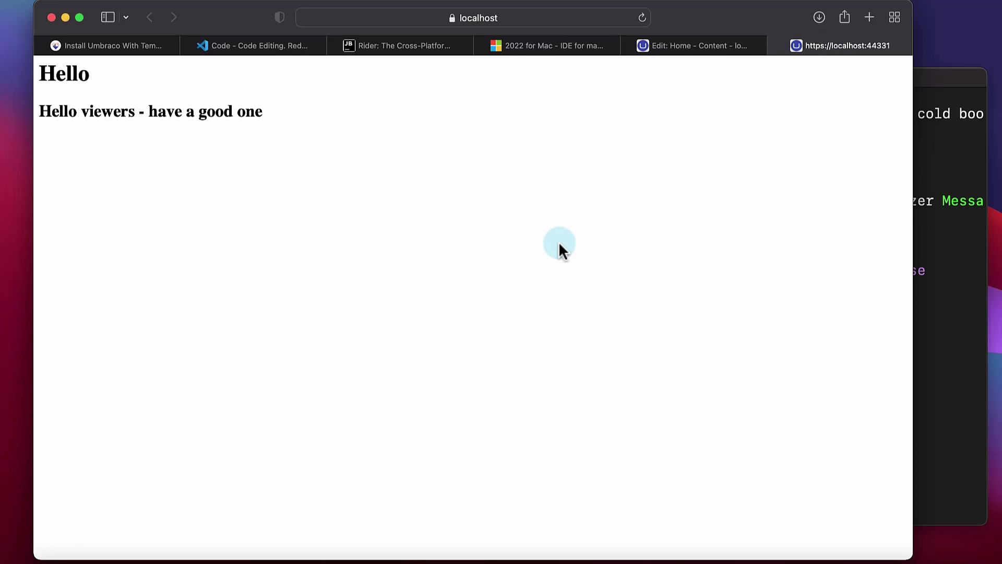
click(940, 308)
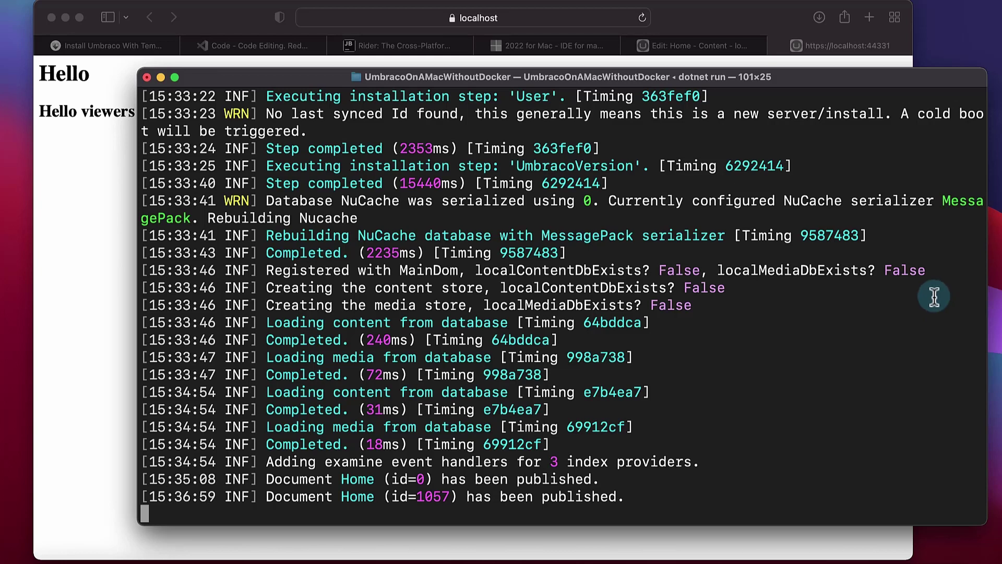
click(102, 337)
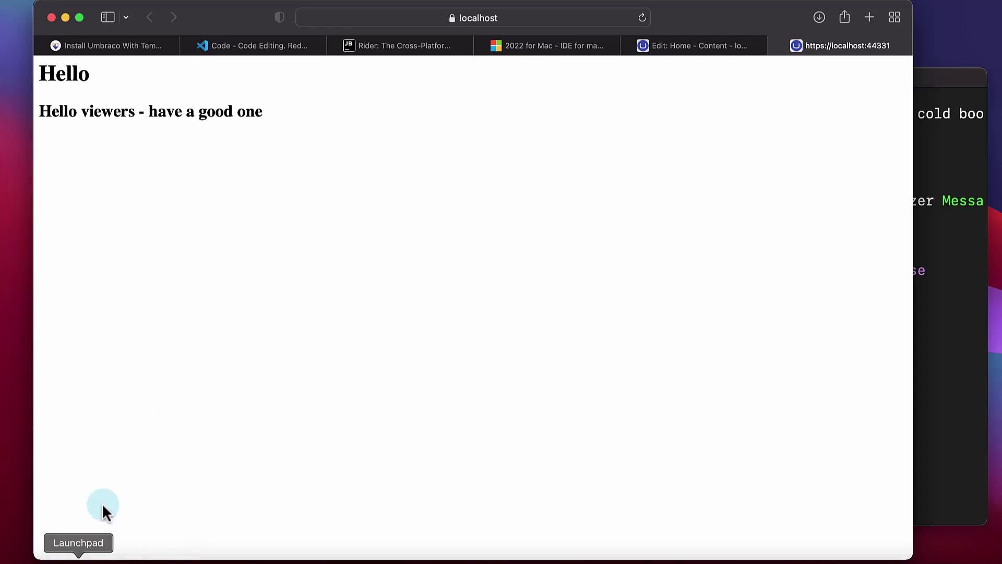
Browse the Visual Studio Code and Rider site tabs, ending back on Visual Studio Code
click(268, 46)
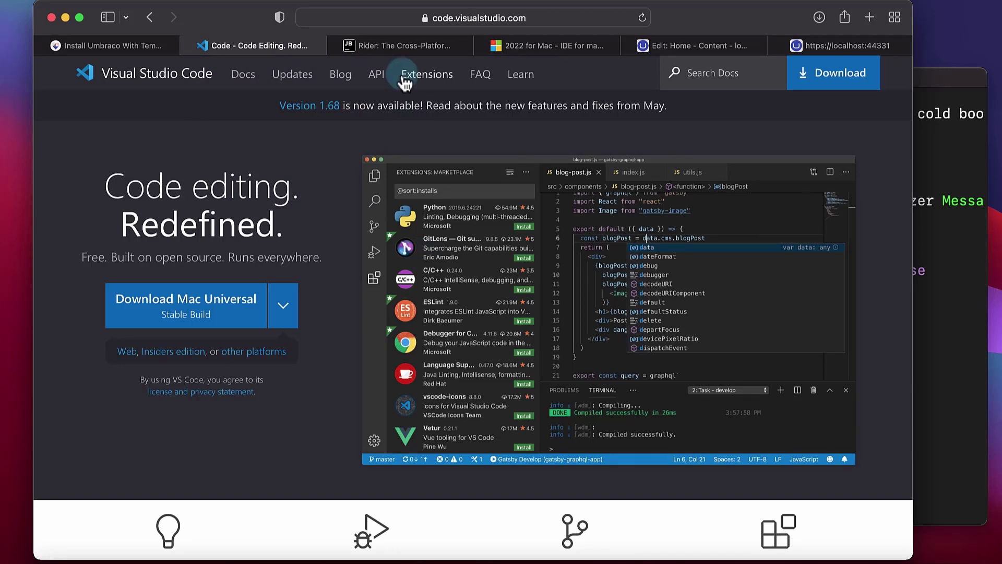
click(386, 47)
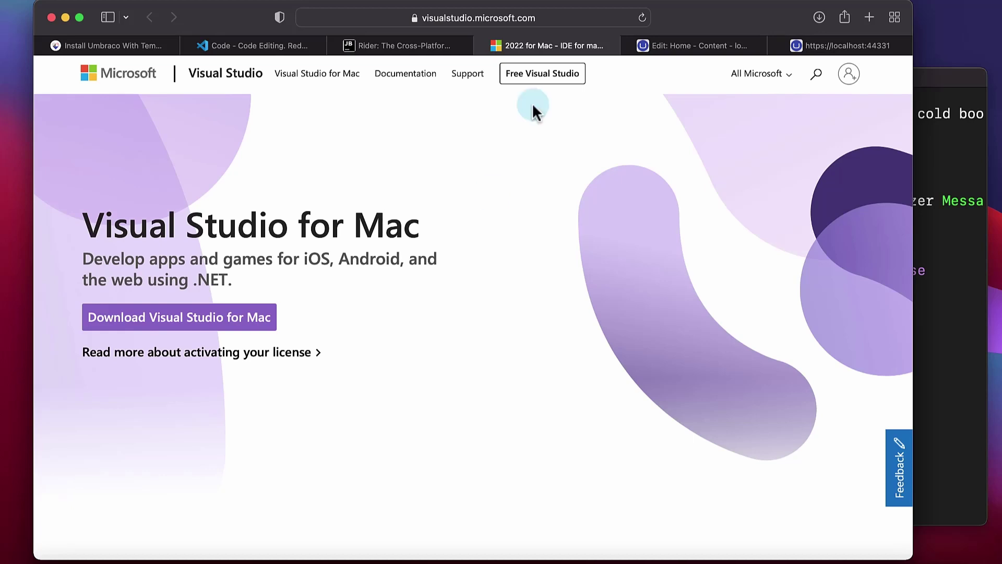
click(286, 47)
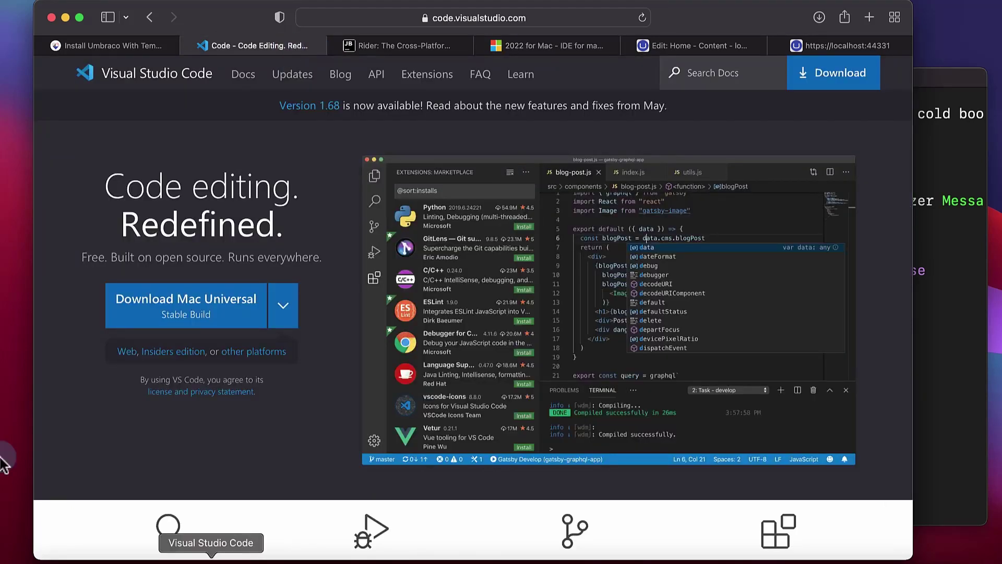